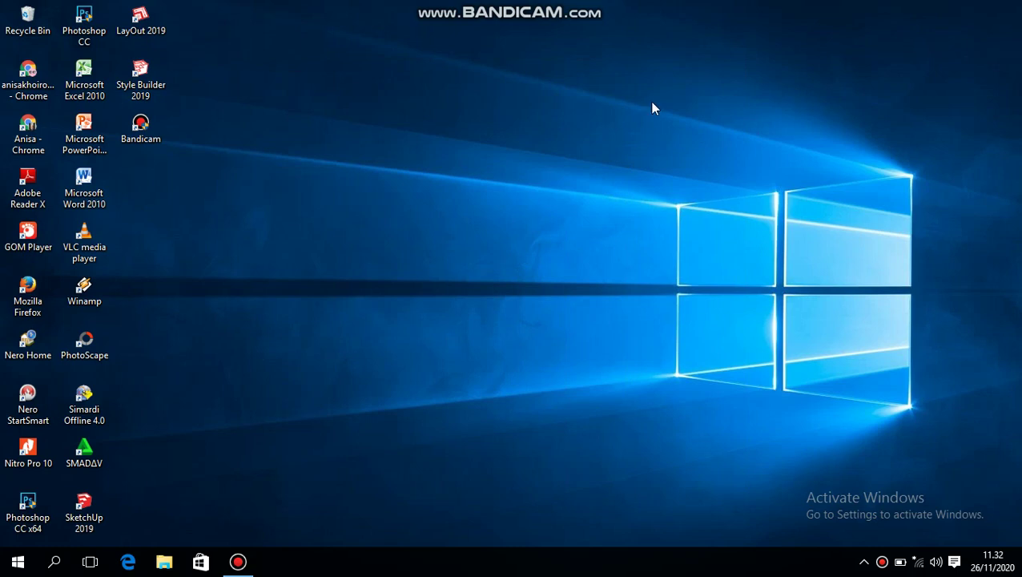
- Launch XAMPP Control Panel, start Apache and MySQL, then minimize the panel
click(54, 562)
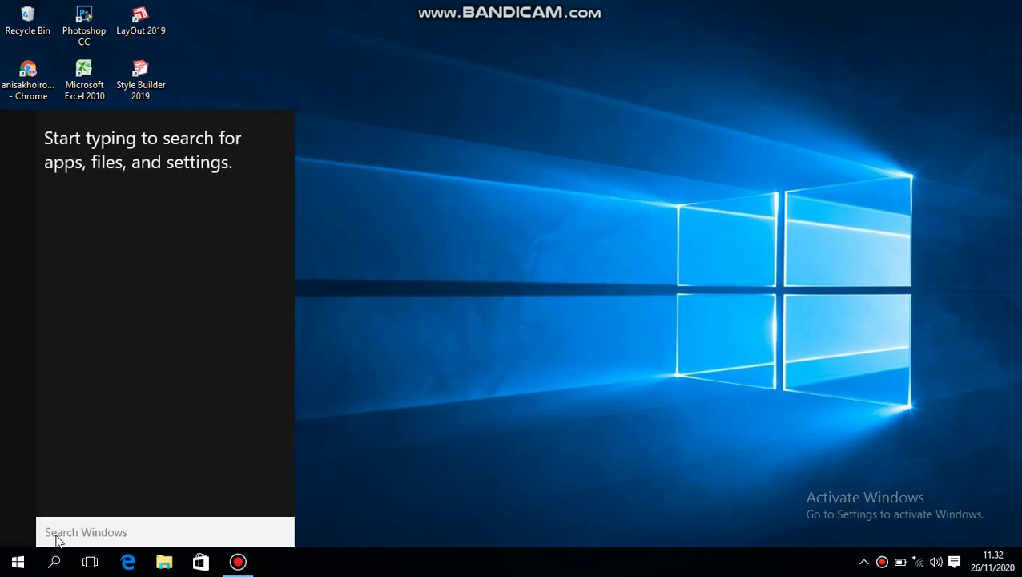
text(x)
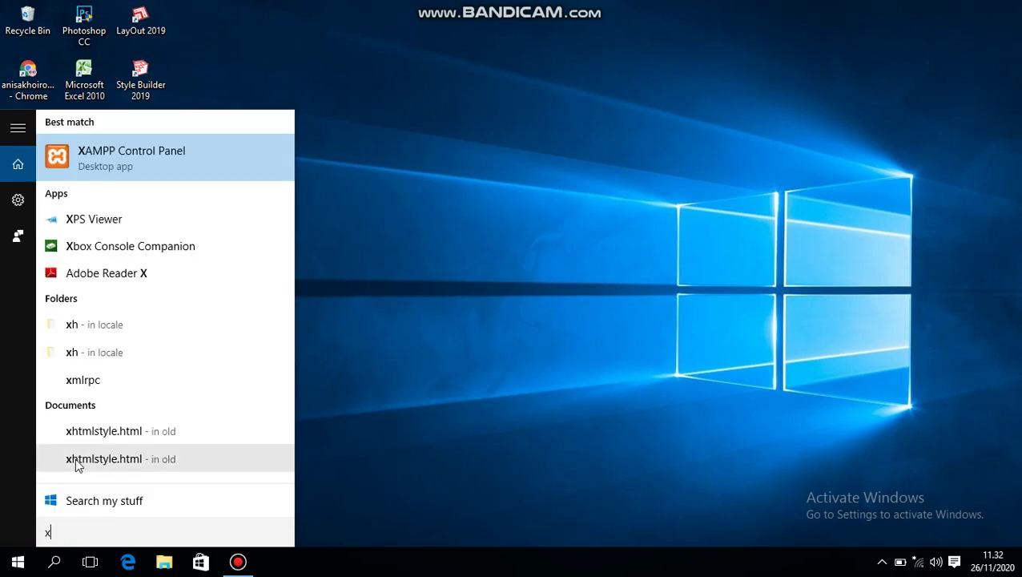
click(138, 153)
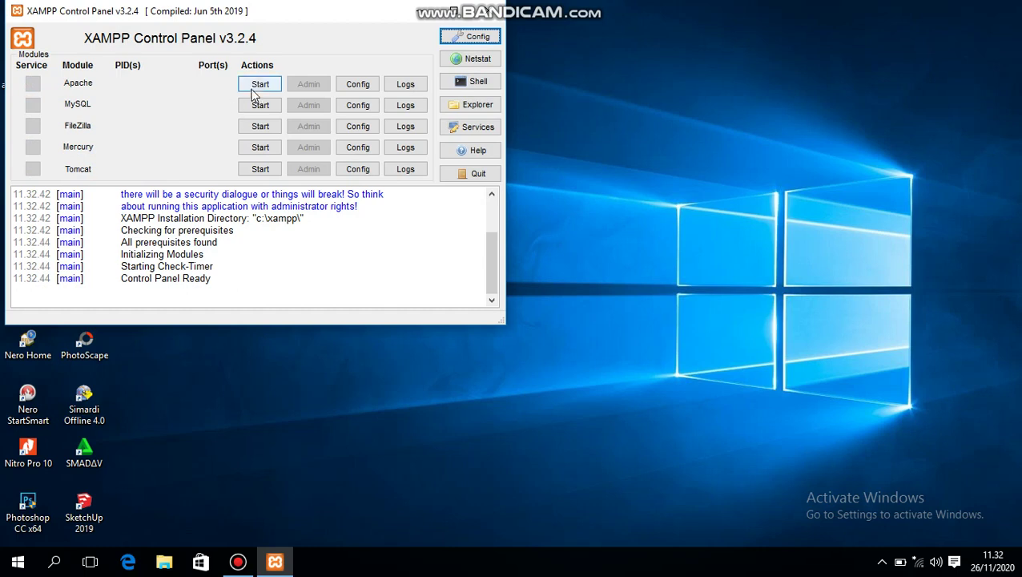
click(265, 86)
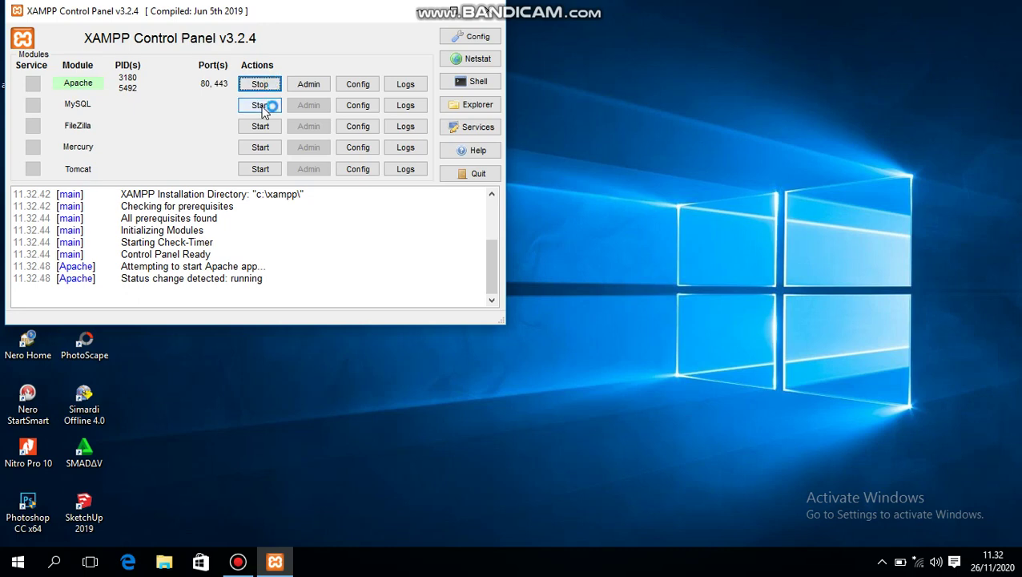
click(265, 107)
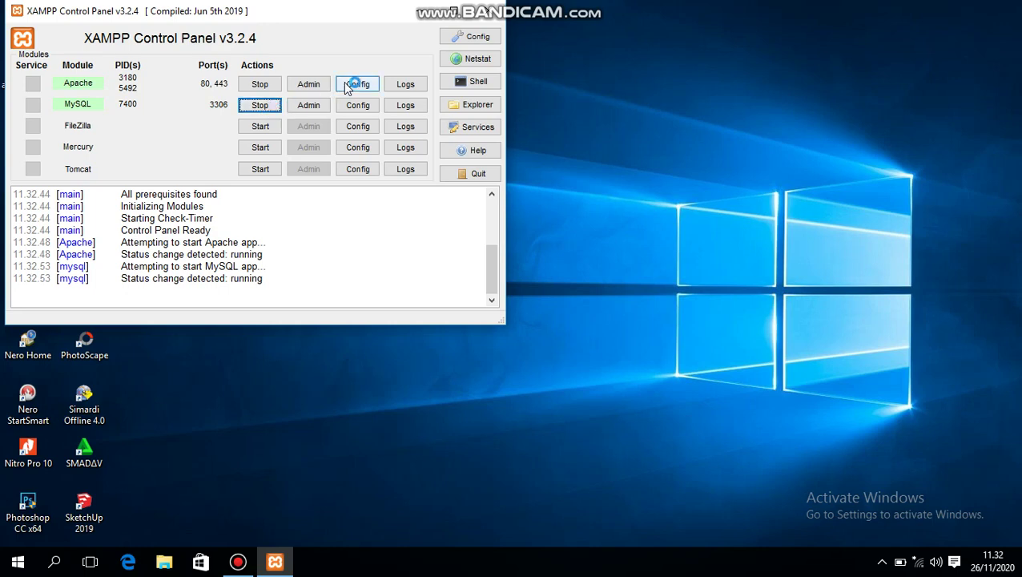
click(419, 16)
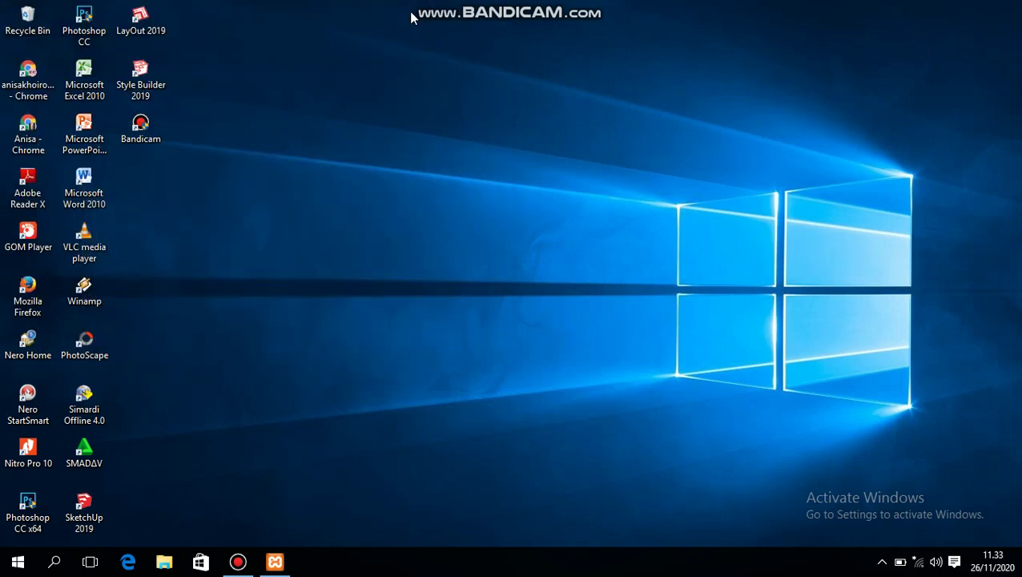
- Launch Chrome and load localhost/slims9
click(32, 141)
click(32, 141)
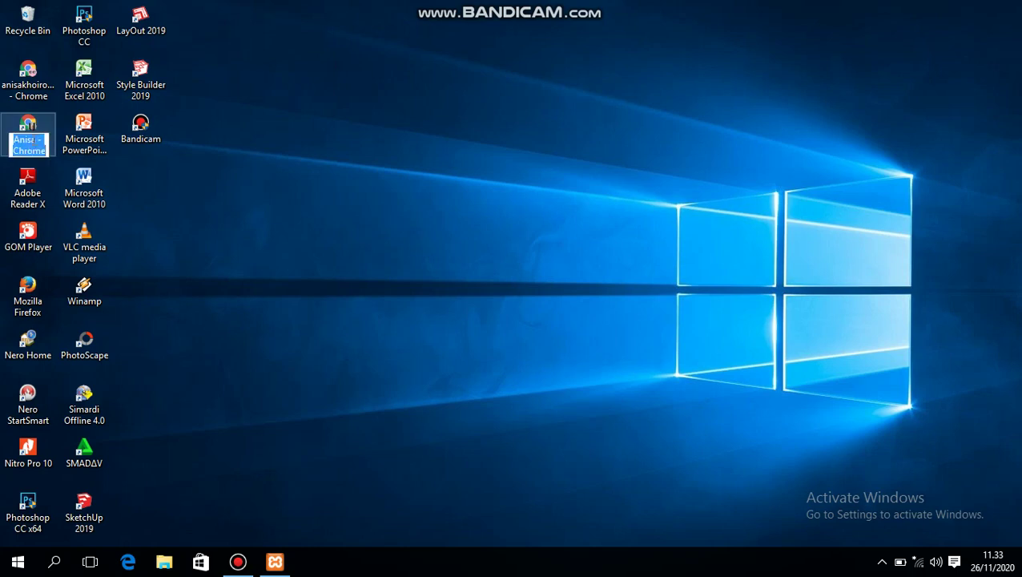
double_click(35, 126)
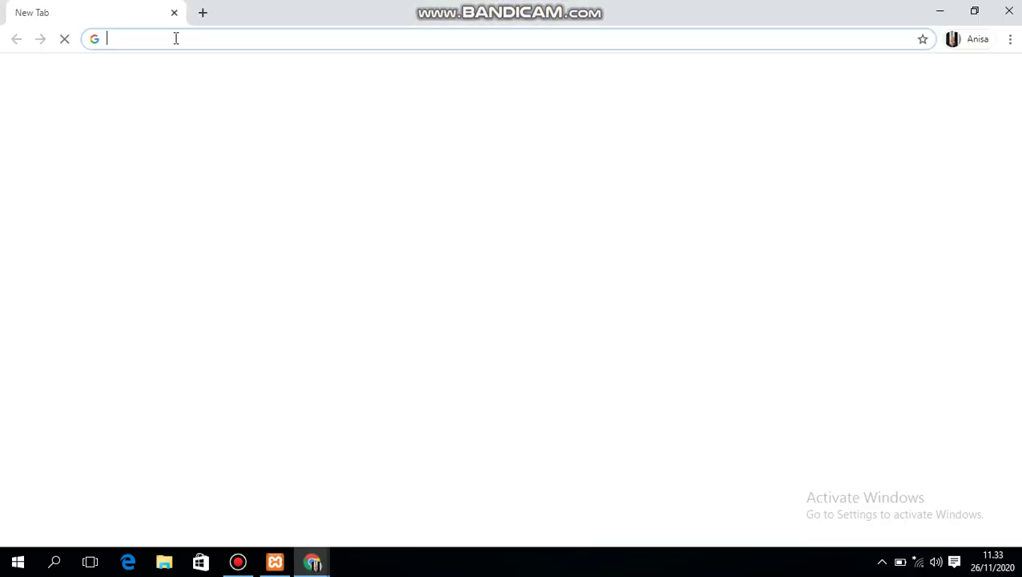
click(171, 39)
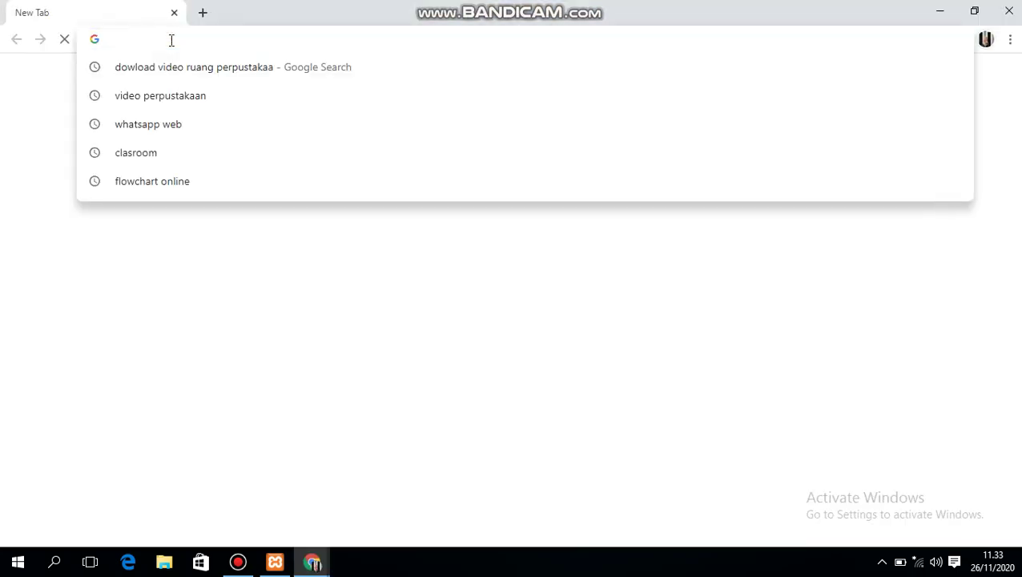
text(lo)
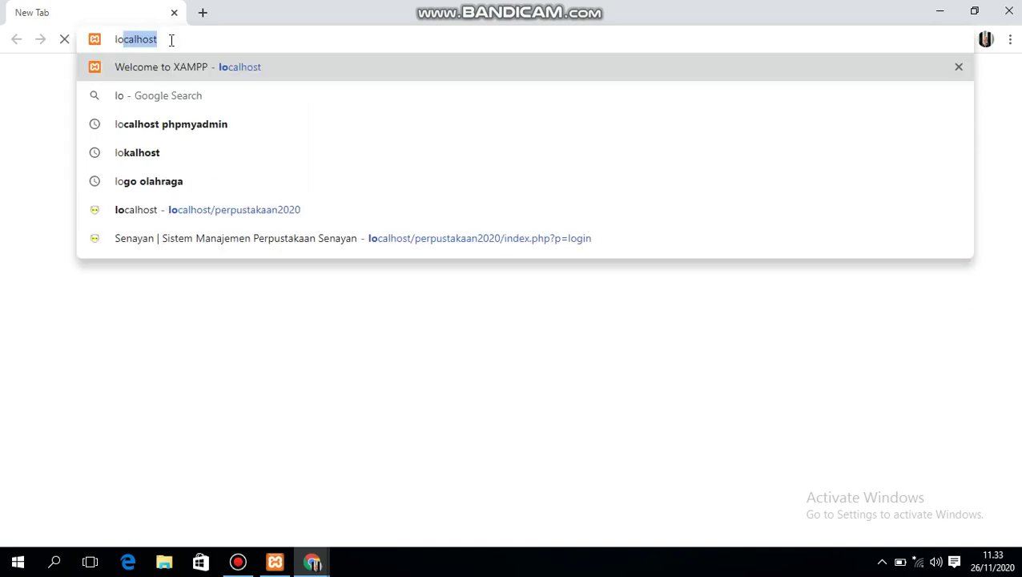
text(calhost/)
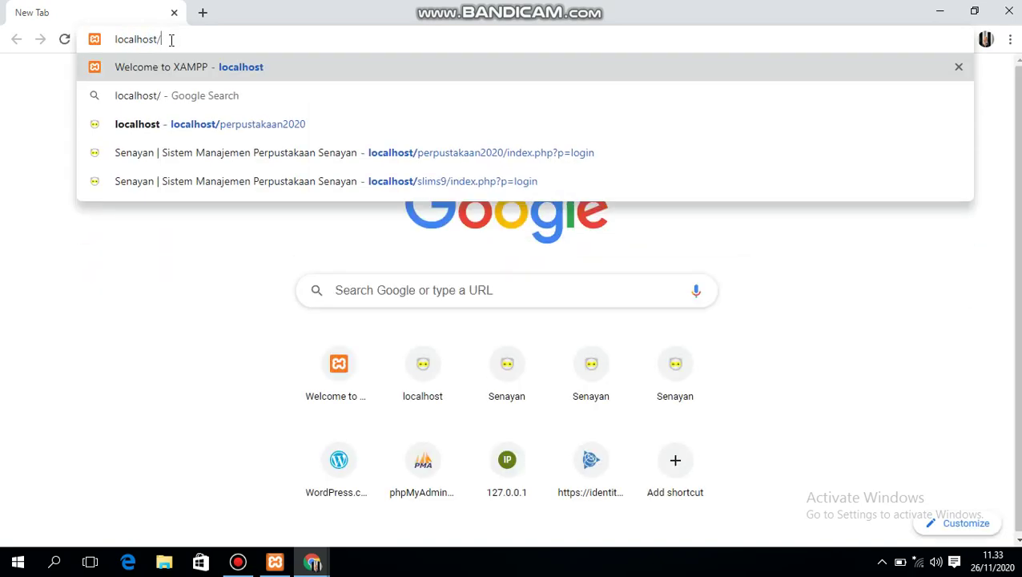
text(slims9)
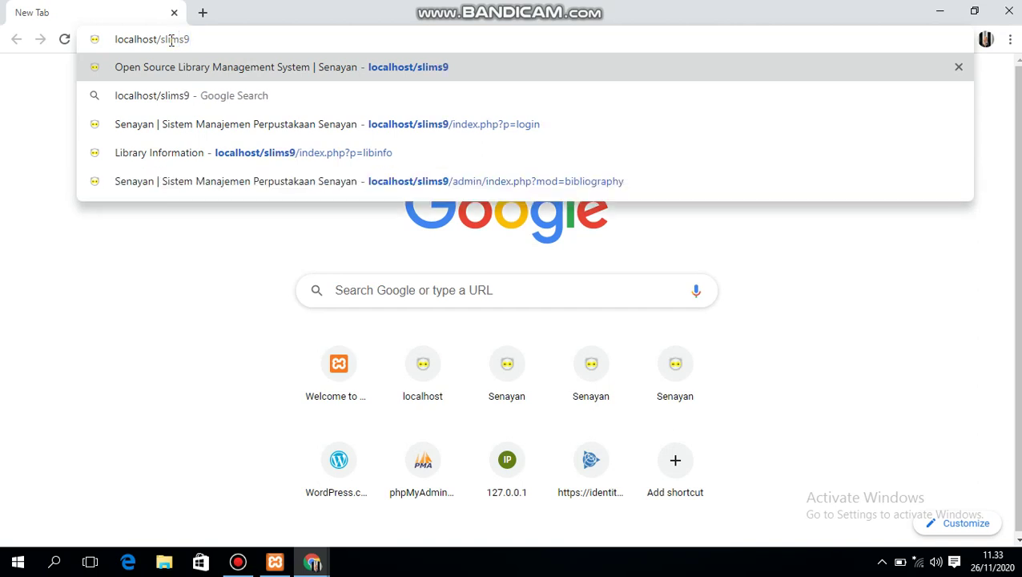
key(Return)
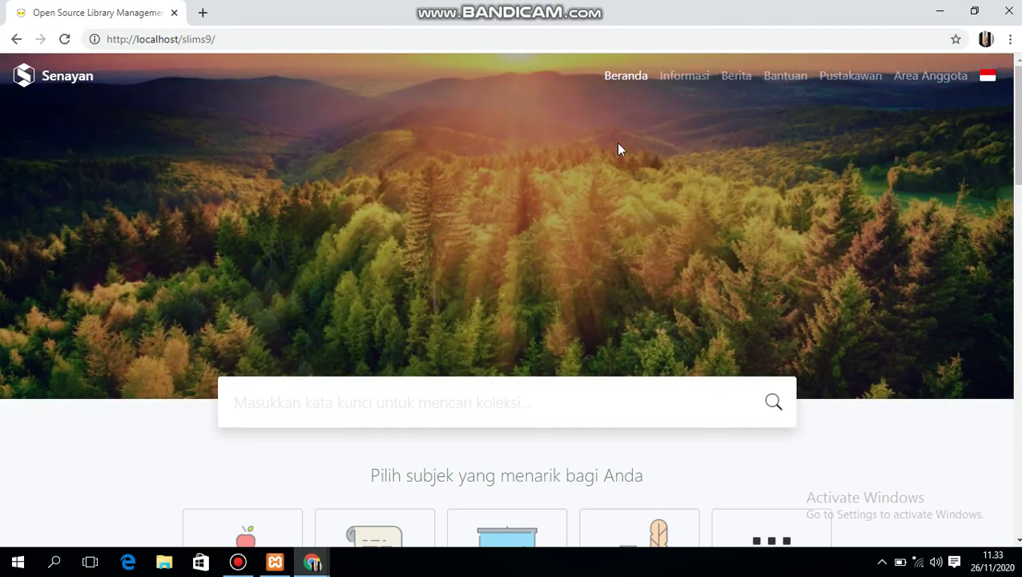
- From the Informasi page, change the address to index.php?p=login to reach the login page
click(685, 76)
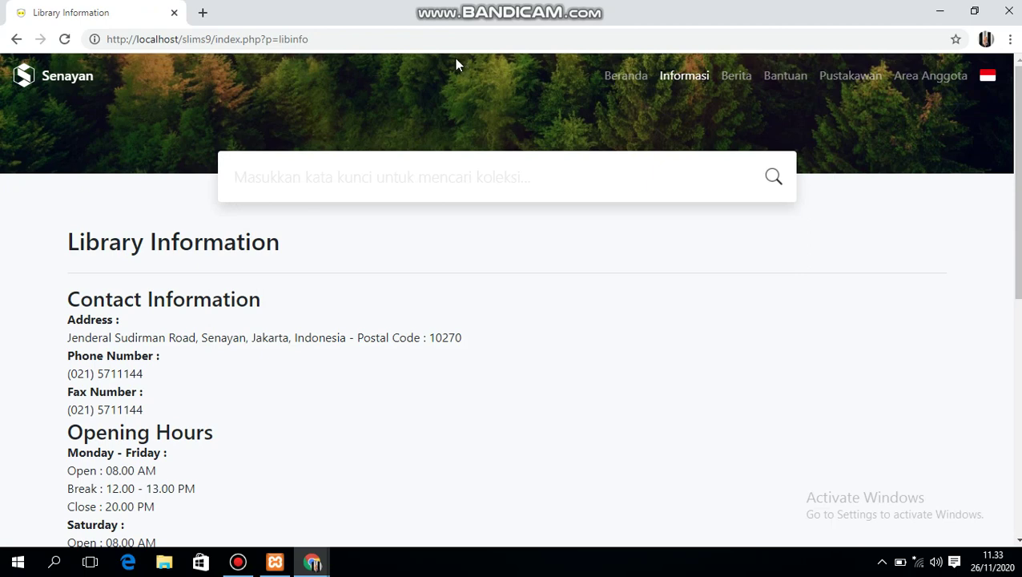
click(317, 40)
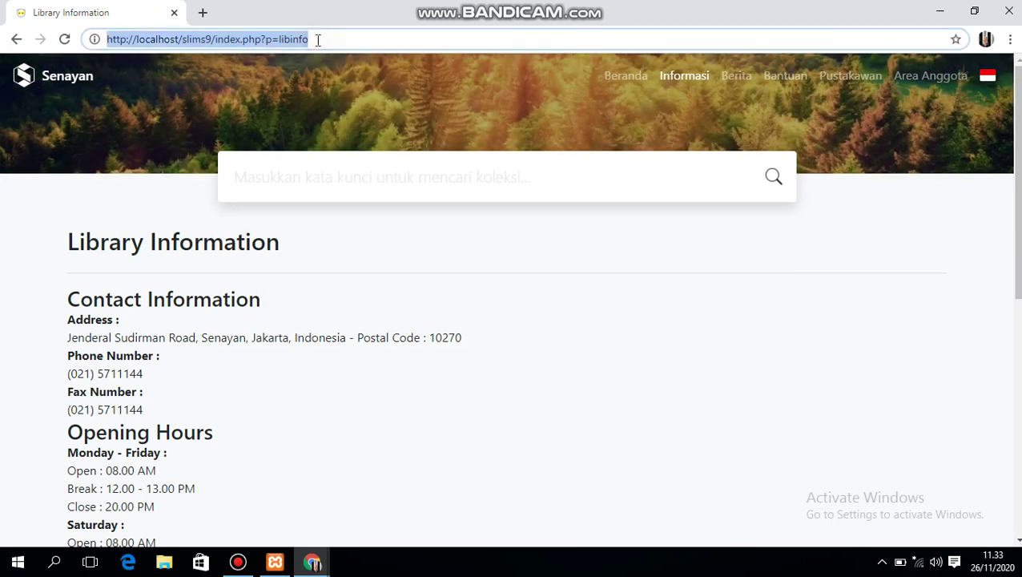
click(318, 39)
key(BackSpace)
key(BackSpace)
key(BackSpace)
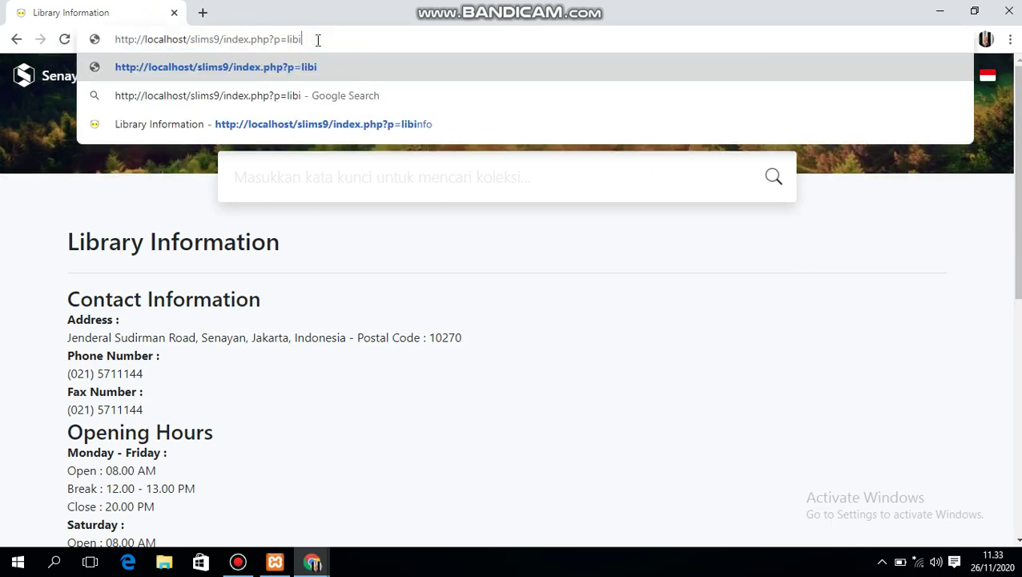
key(BackSpace)
key(BackSpace)
key(BackSpace)
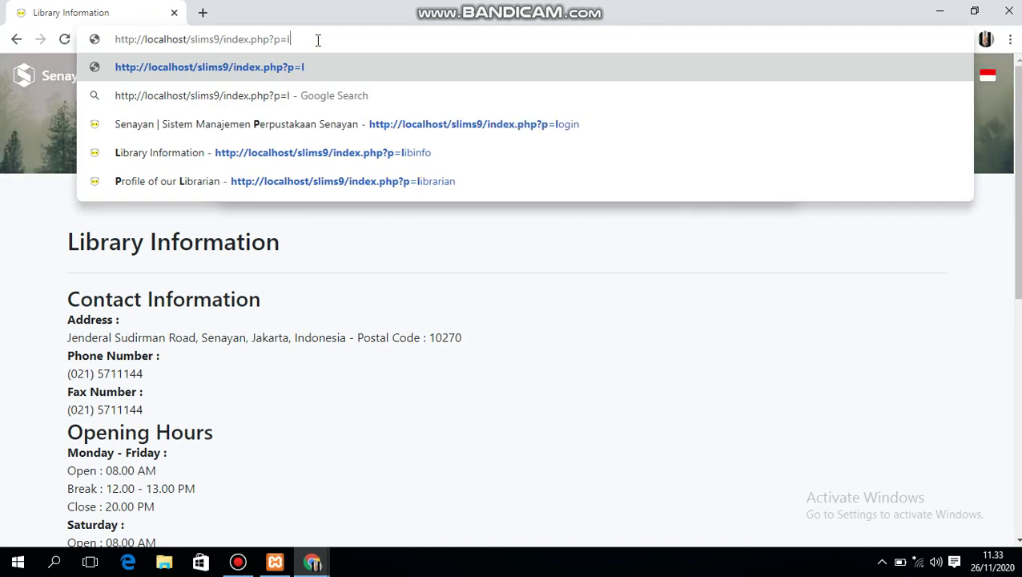
text(ogi)
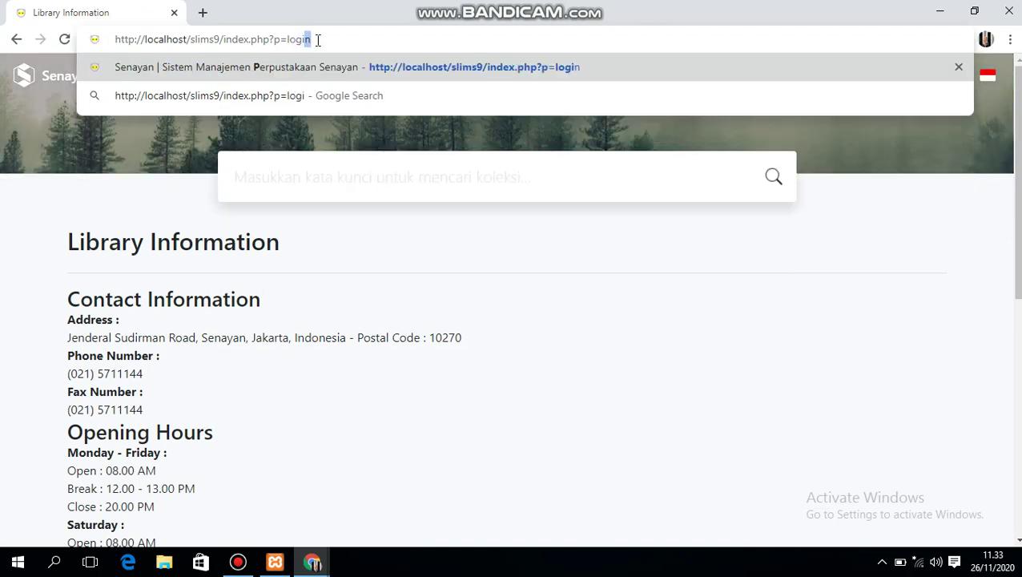
text(n)
key(Return)
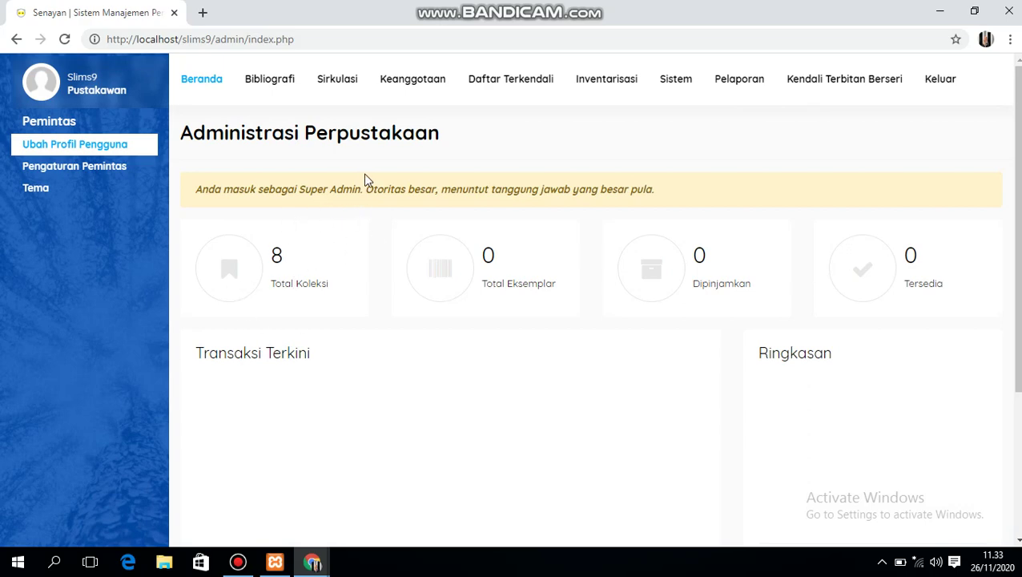
- Activate the Akasia theme and enable its gradient animation and animation options
click(131, 193)
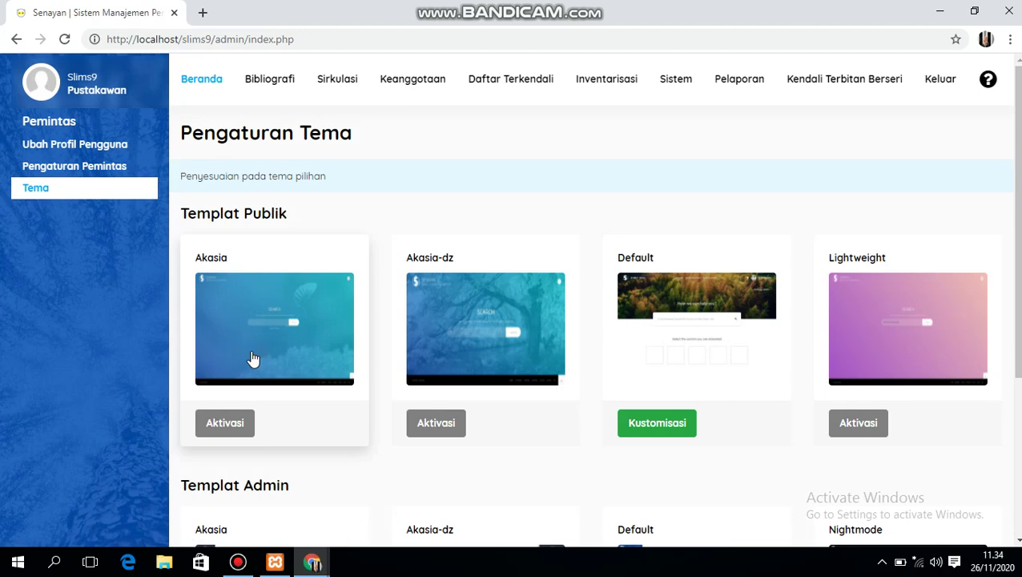
click(226, 428)
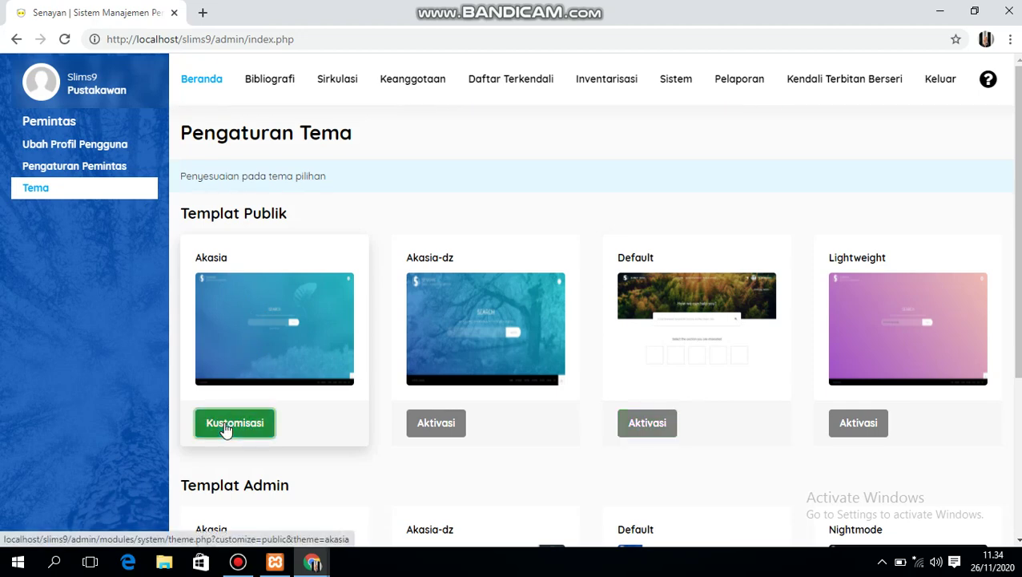
click(227, 427)
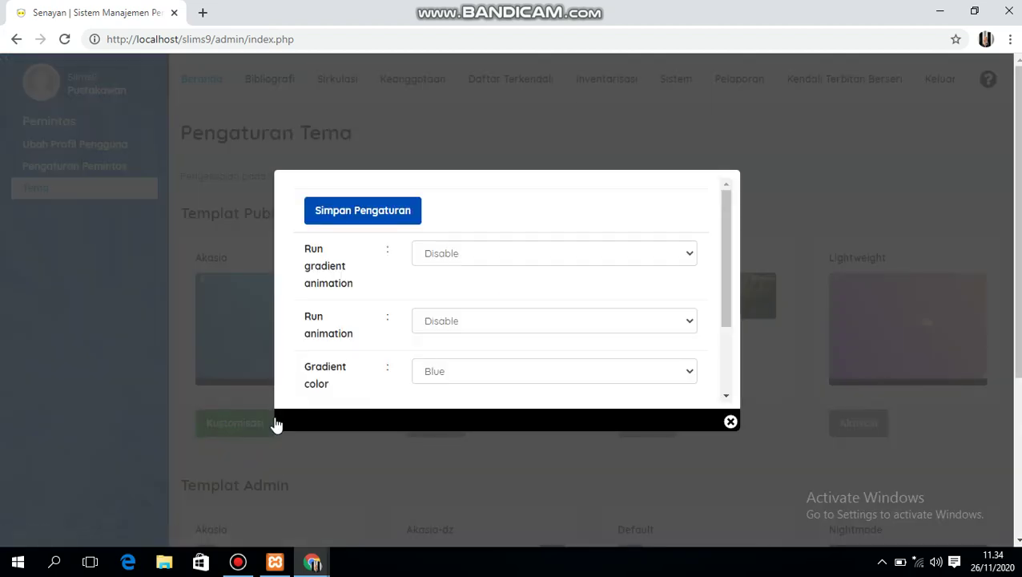
click(690, 257)
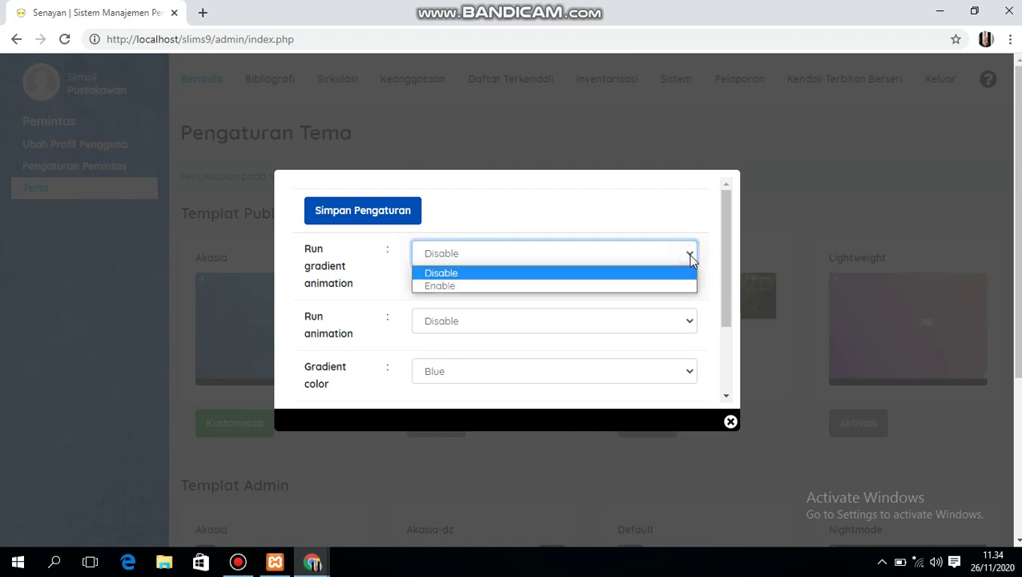
click(613, 288)
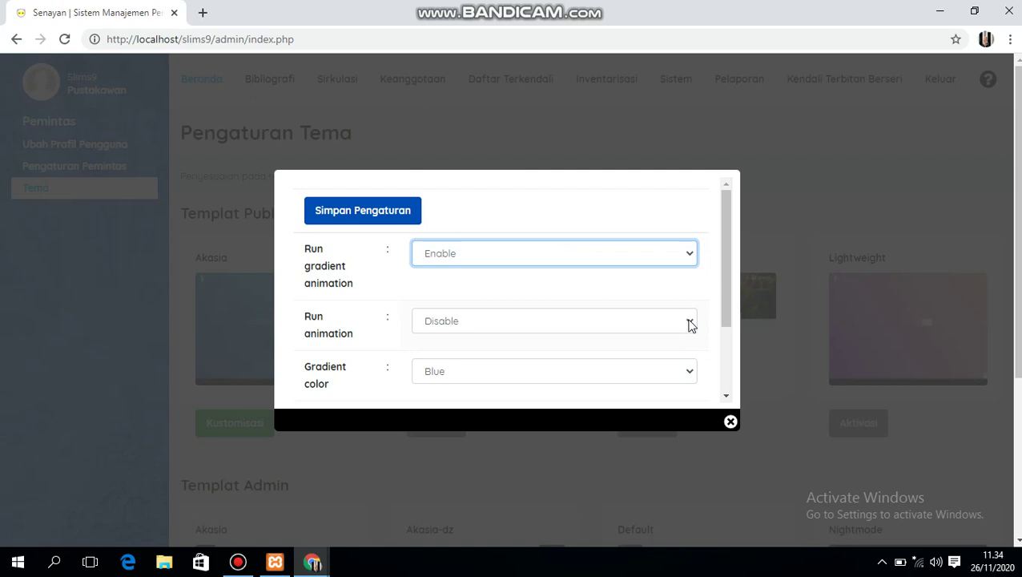
click(691, 322)
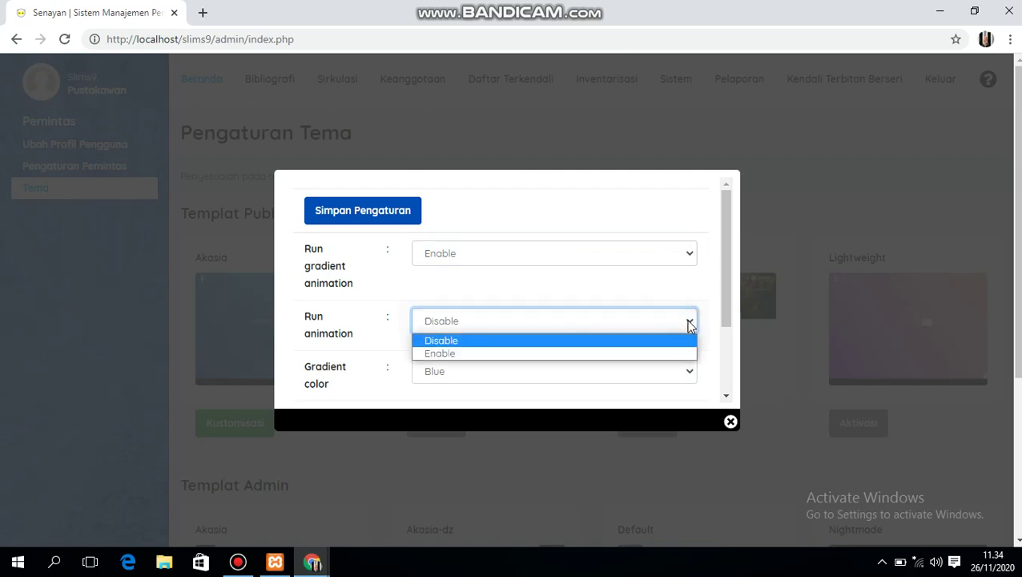
click(611, 354)
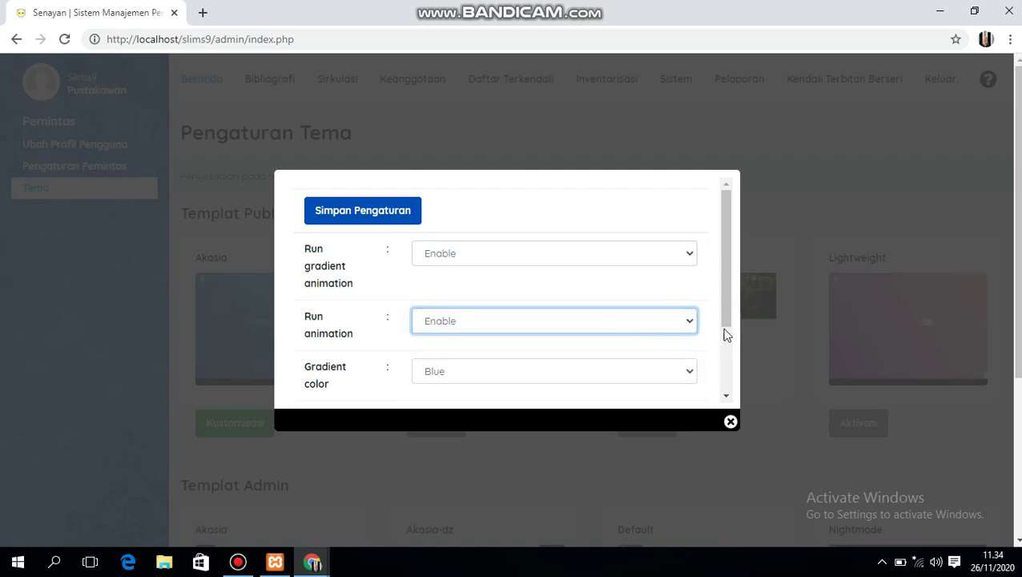
- Set Background mode to Video, save the customisation and close the dialog
drag(728, 322, 726, 381)
click(689, 328)
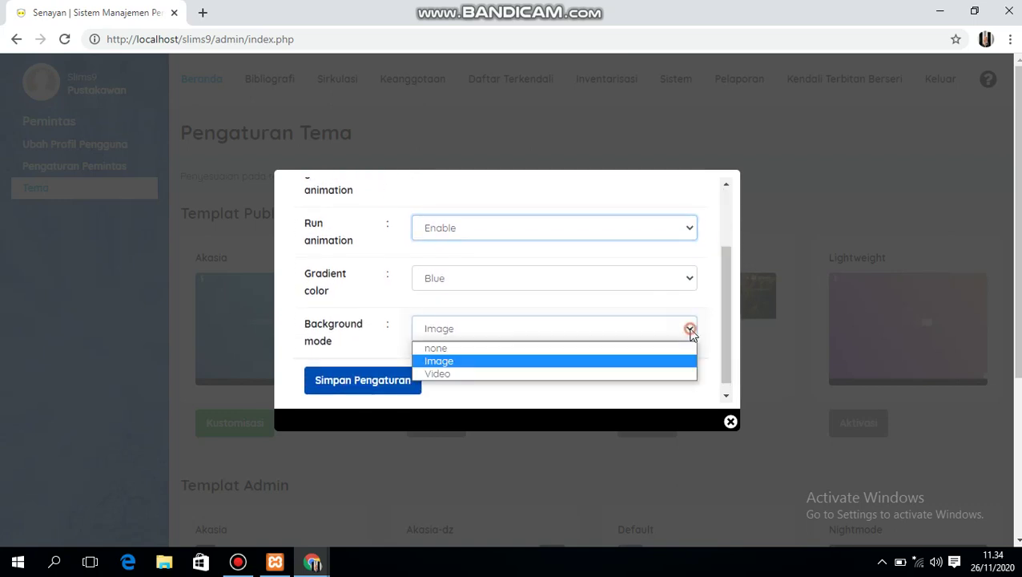
click(594, 374)
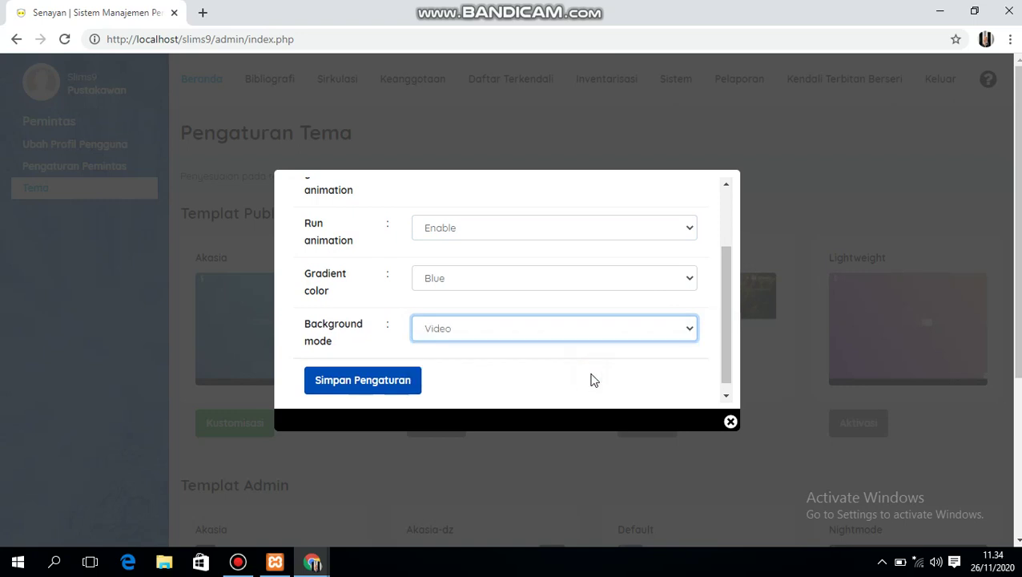
click(390, 383)
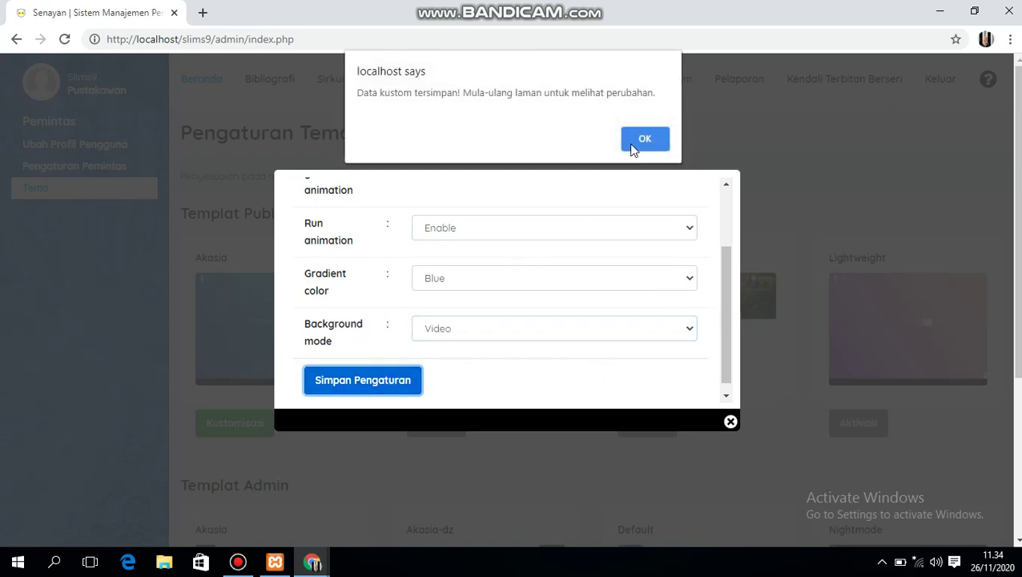
click(637, 142)
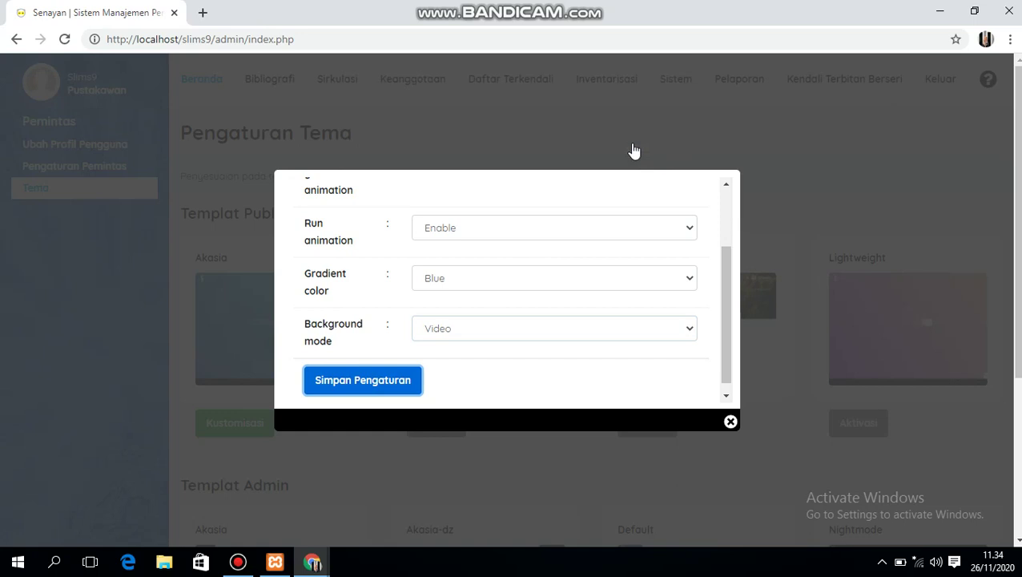
click(730, 423)
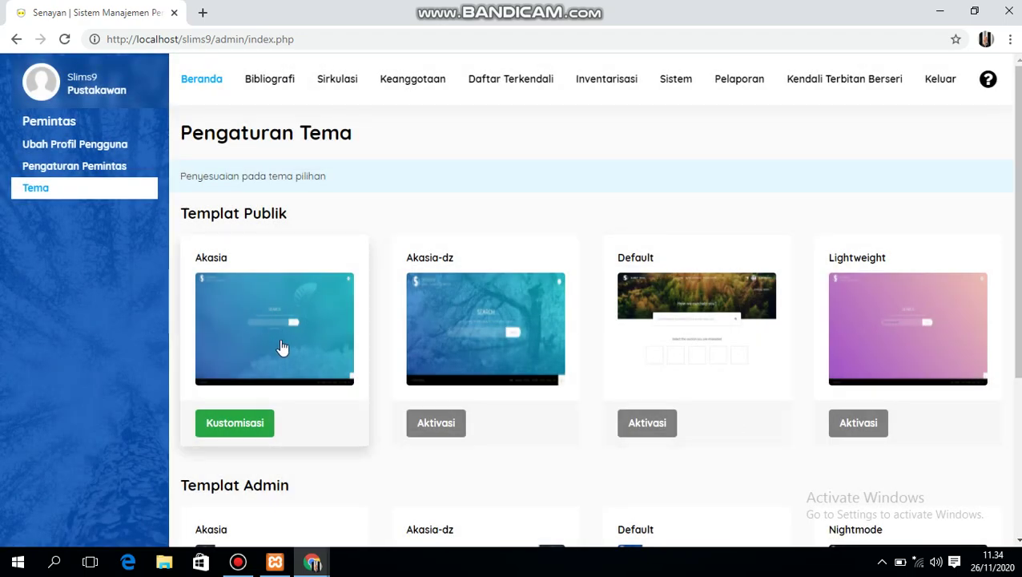
- Open a new bibliography form and type the title 'kompetensi literasi informasi perpustakaa'
click(272, 80)
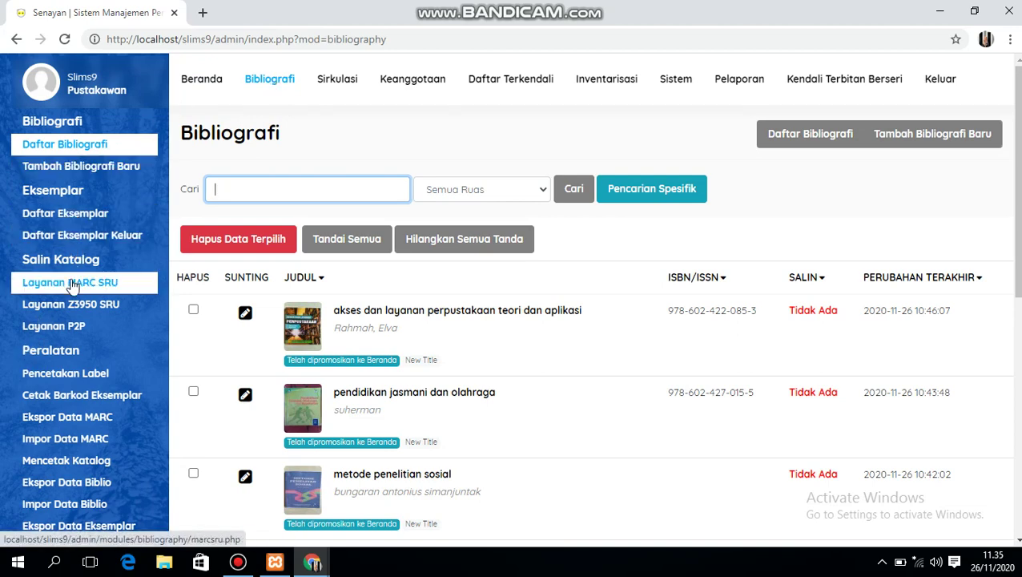
click(86, 170)
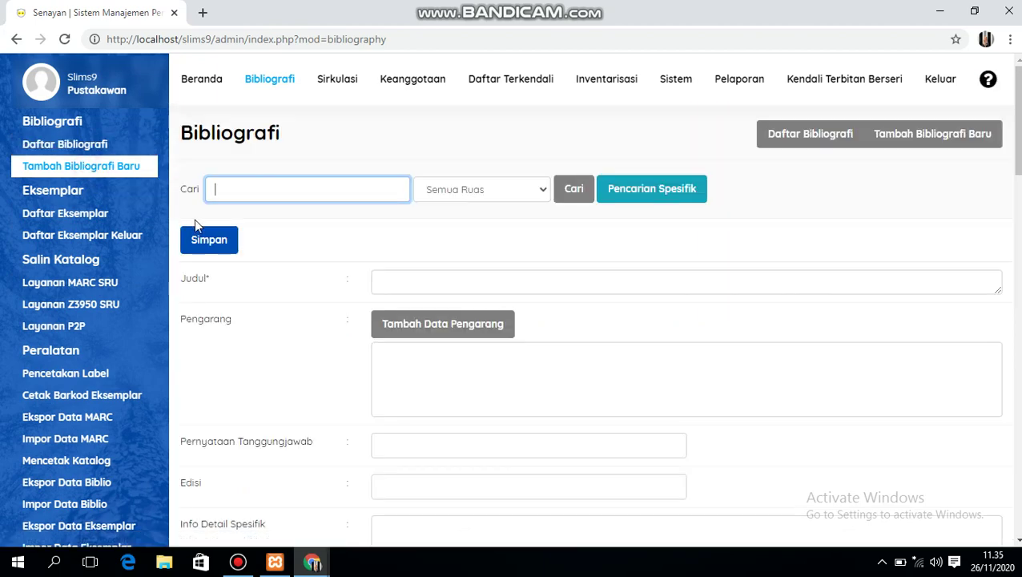
click(392, 280)
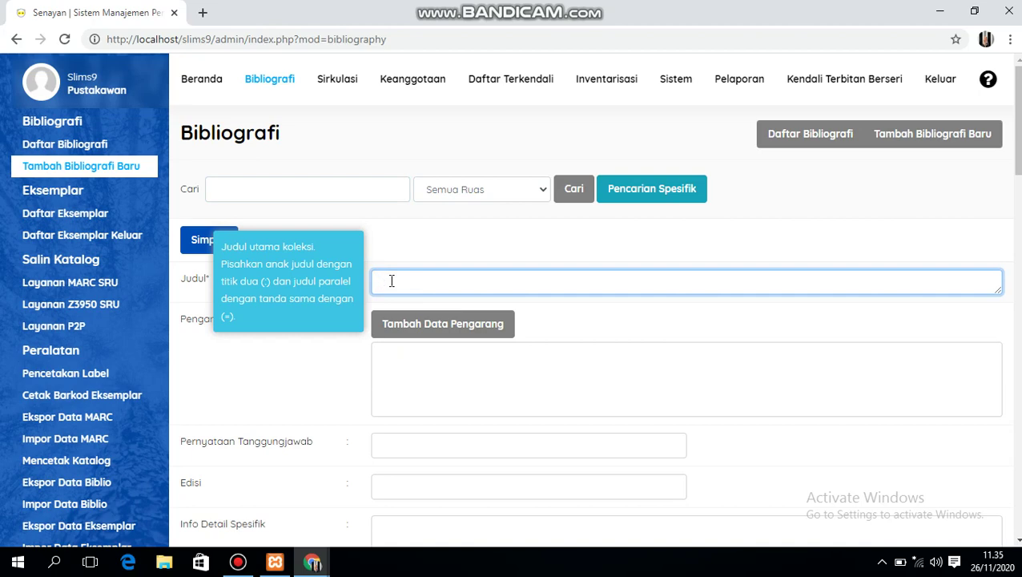
text(komp)
text(ensi)
key(BackSpace)
key(BackSpace)
key(BackSpace)
text(tens)
text(i literasi )
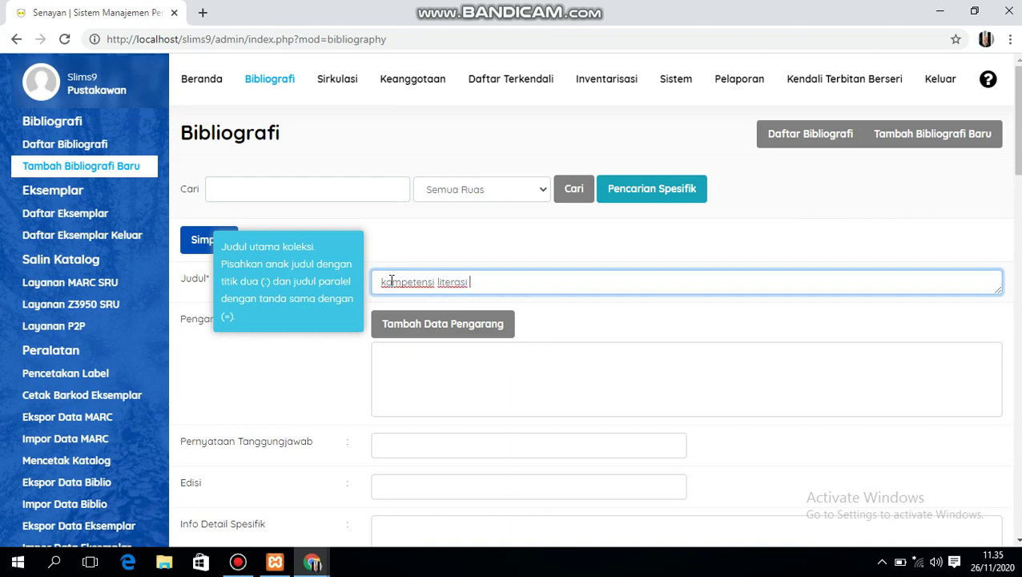
text(lnformasi perpustakaa)
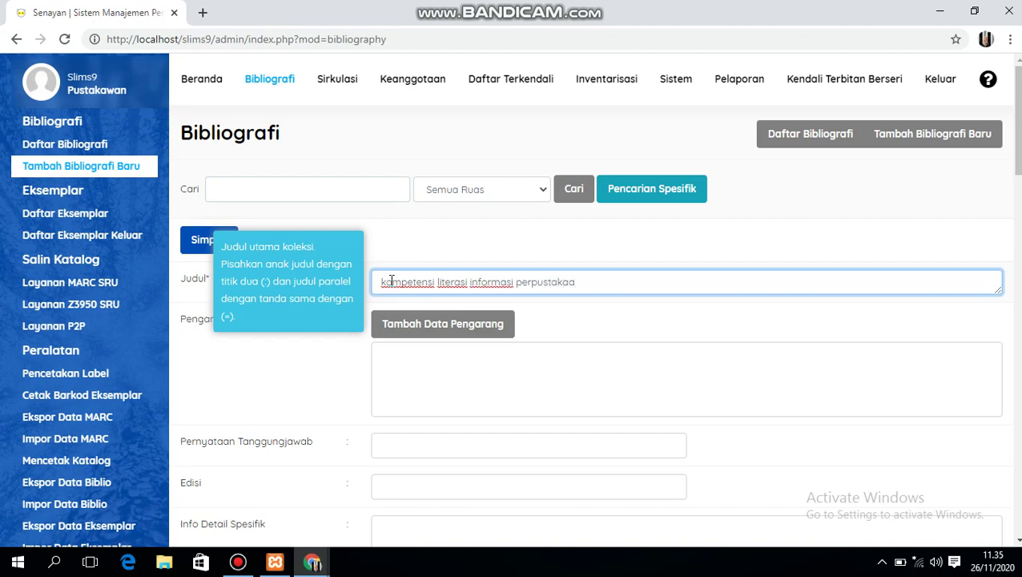
- Search for Hartono and insert him as the record's main author
click(401, 330)
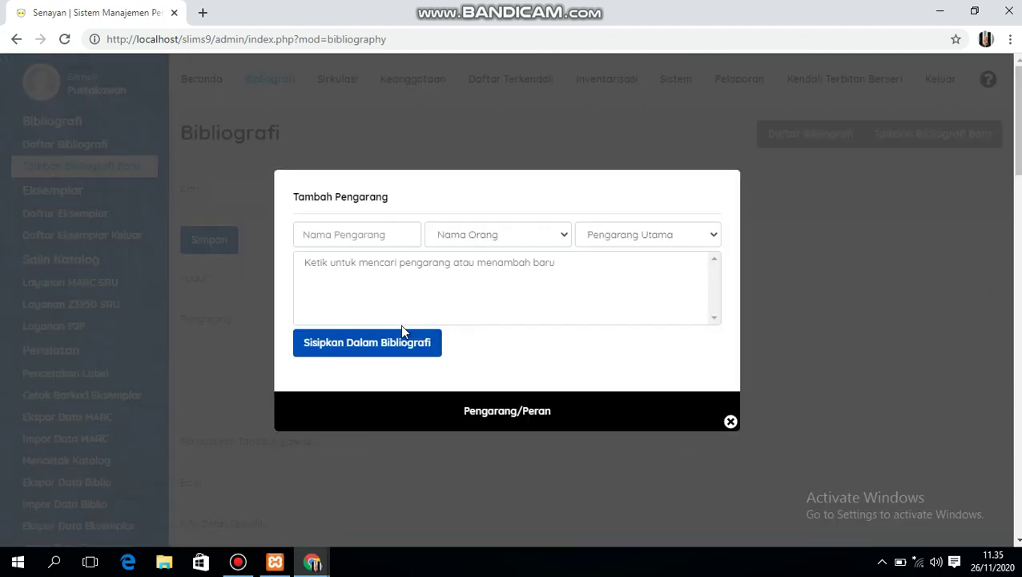
click(396, 239)
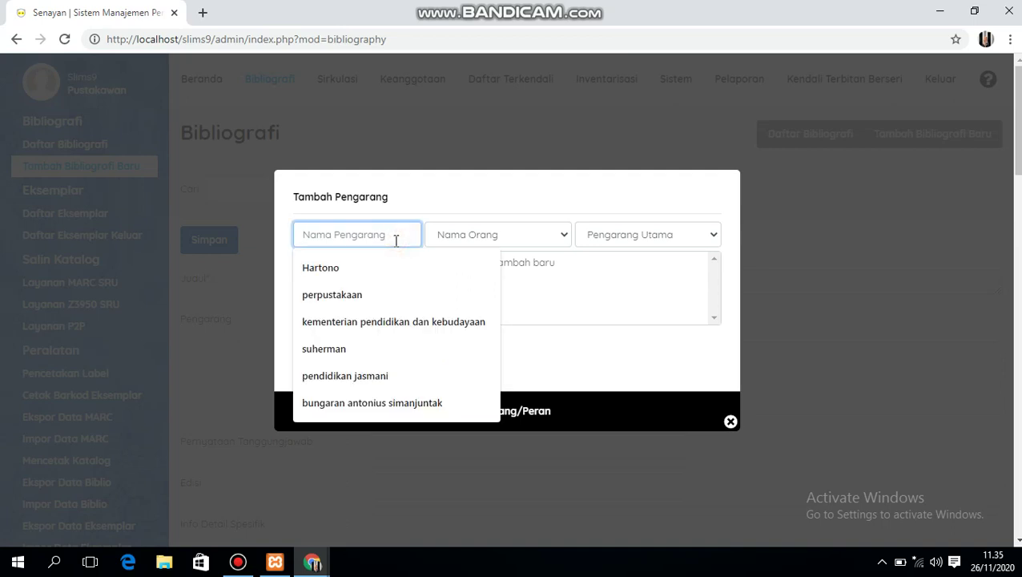
text(harto)
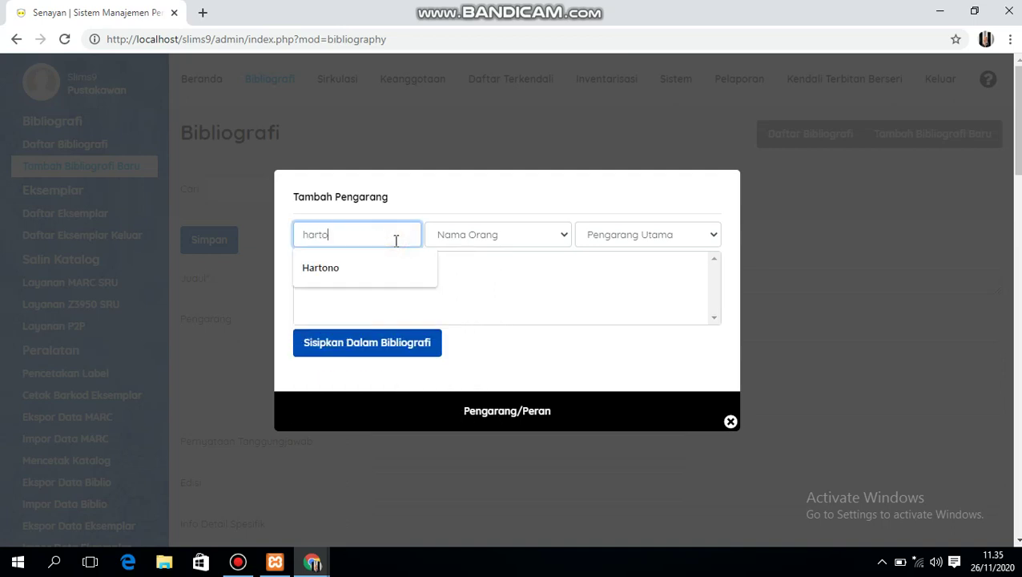
text(no)
click(361, 268)
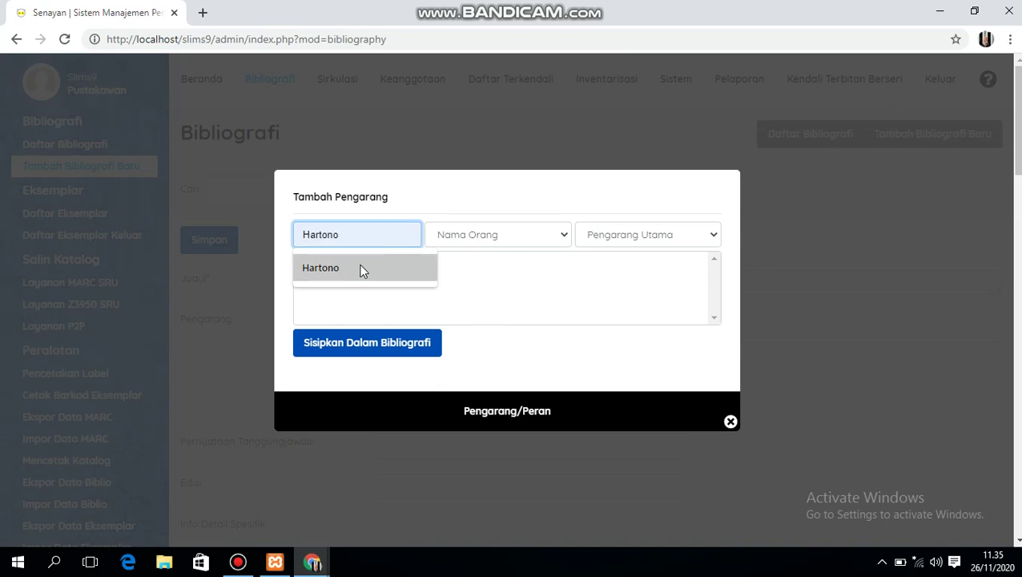
click(361, 270)
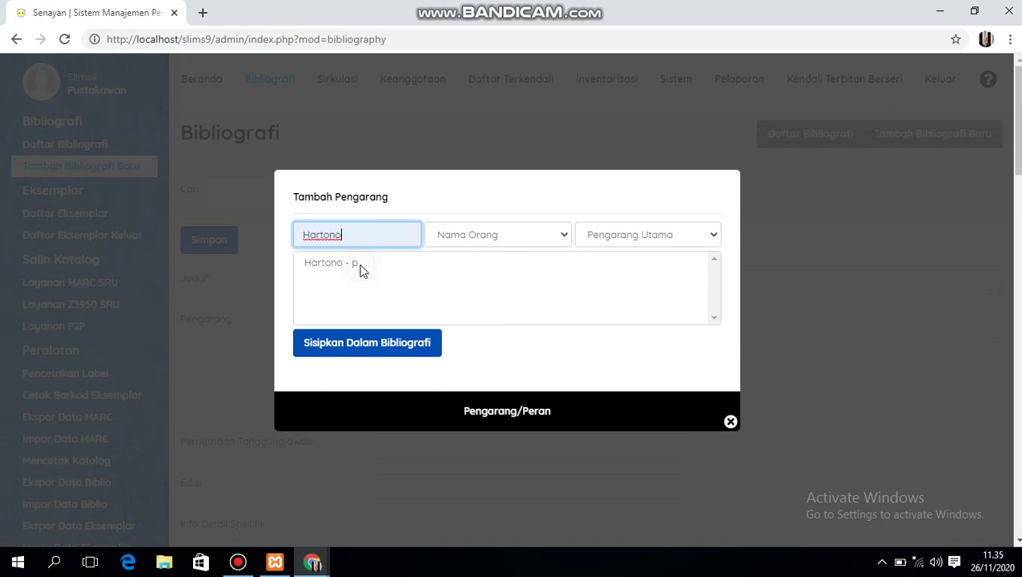
click(352, 343)
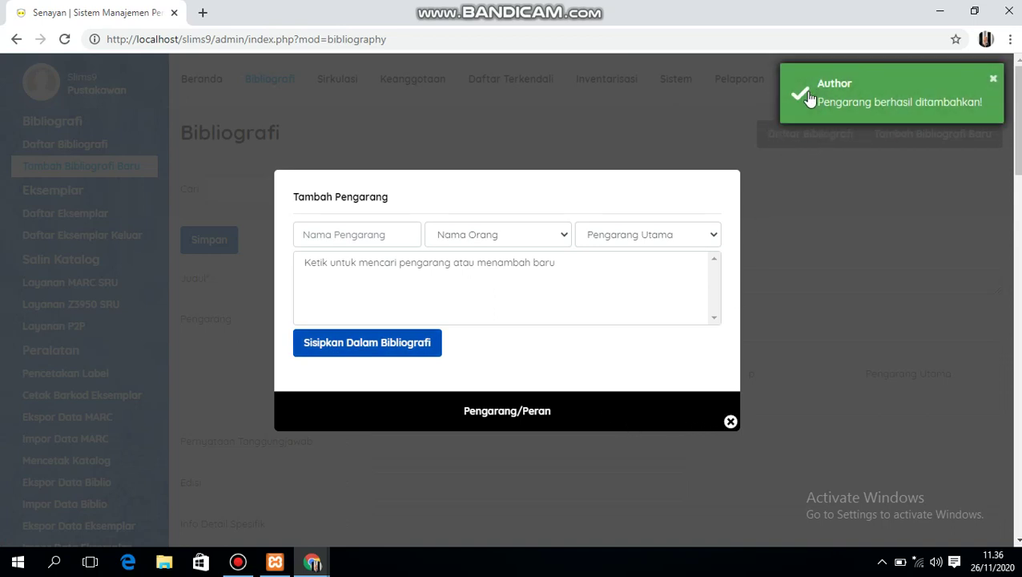
click(731, 423)
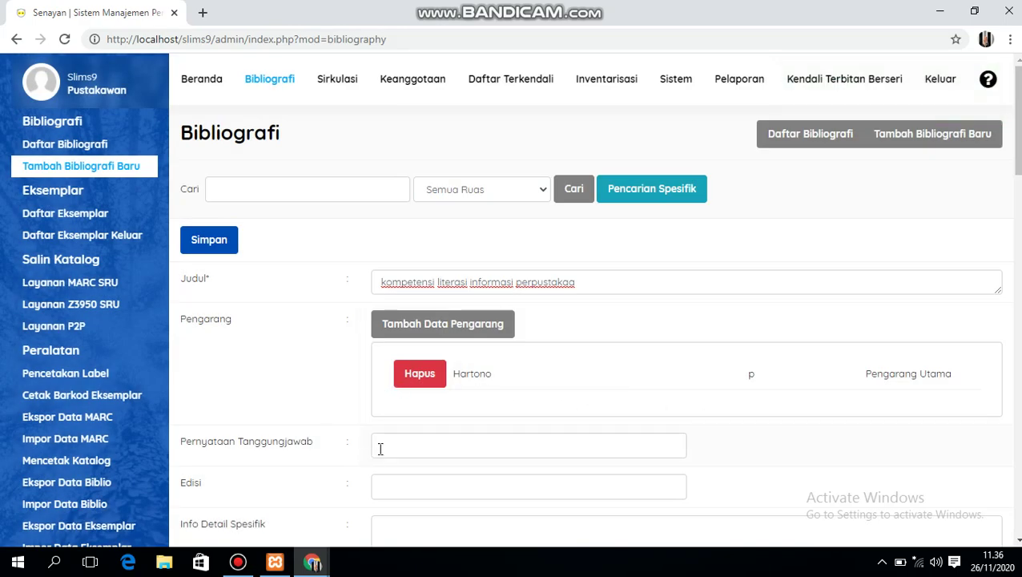
- Fill the Edisi field with the suggested edition 'E.d 1. cet.1'
click(380, 480)
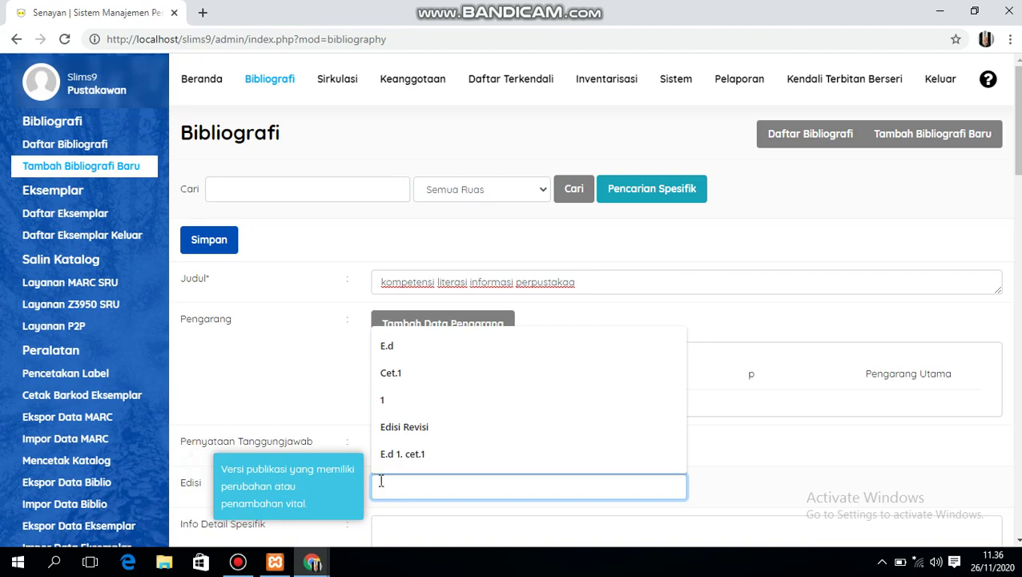
click(390, 354)
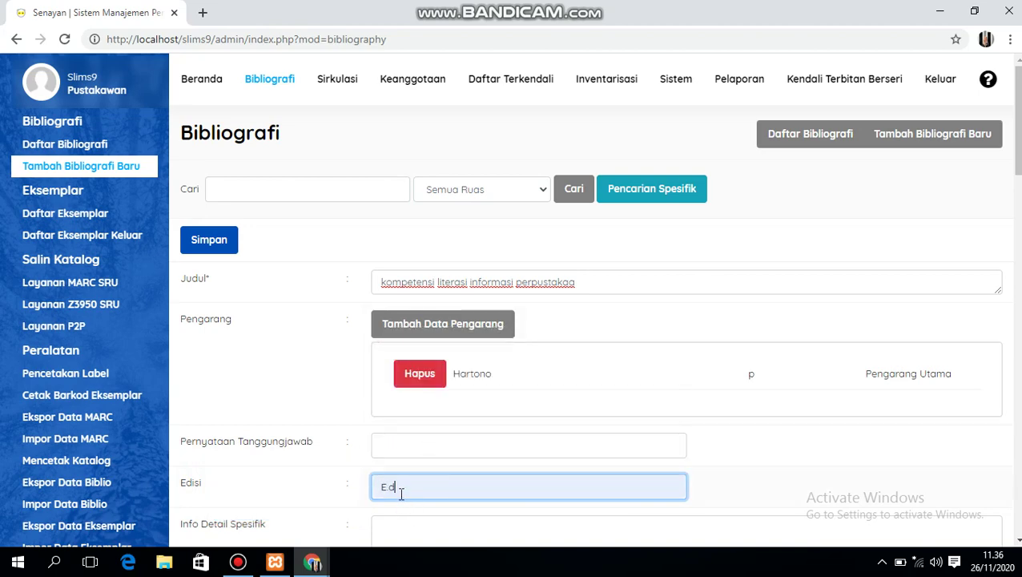
text(1. cet.1)
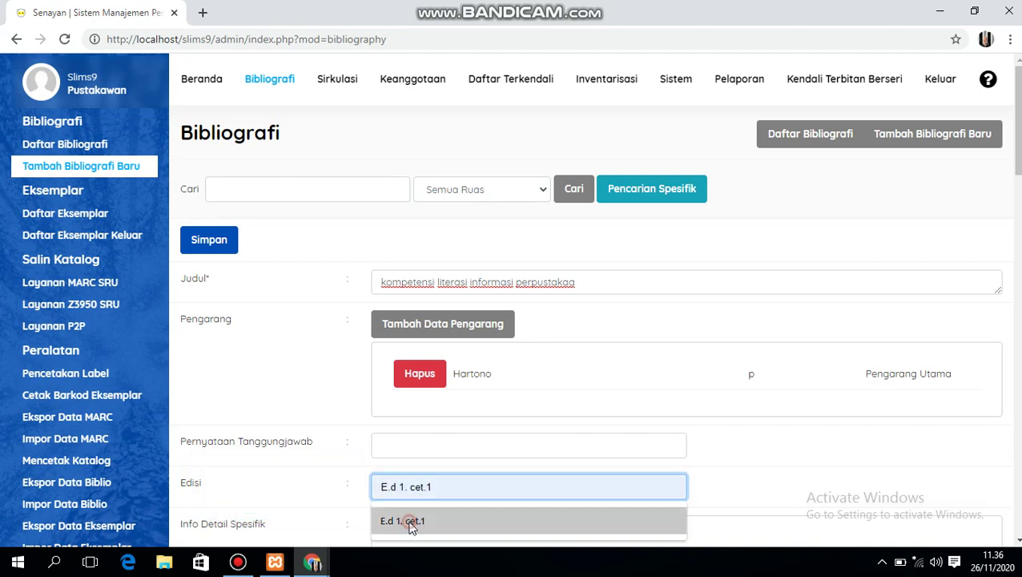
click(410, 520)
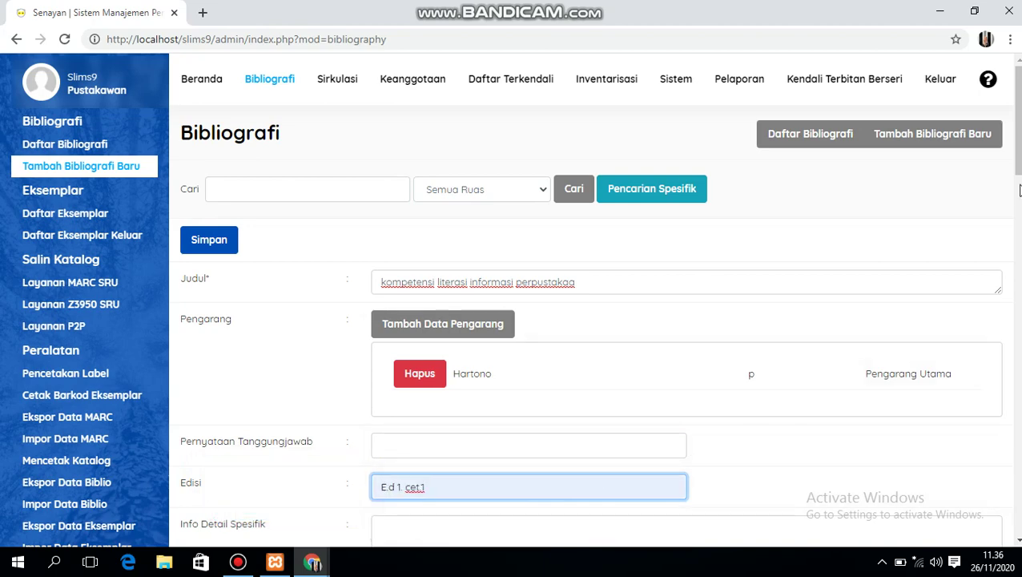
scroll(1019, 189, down, 3)
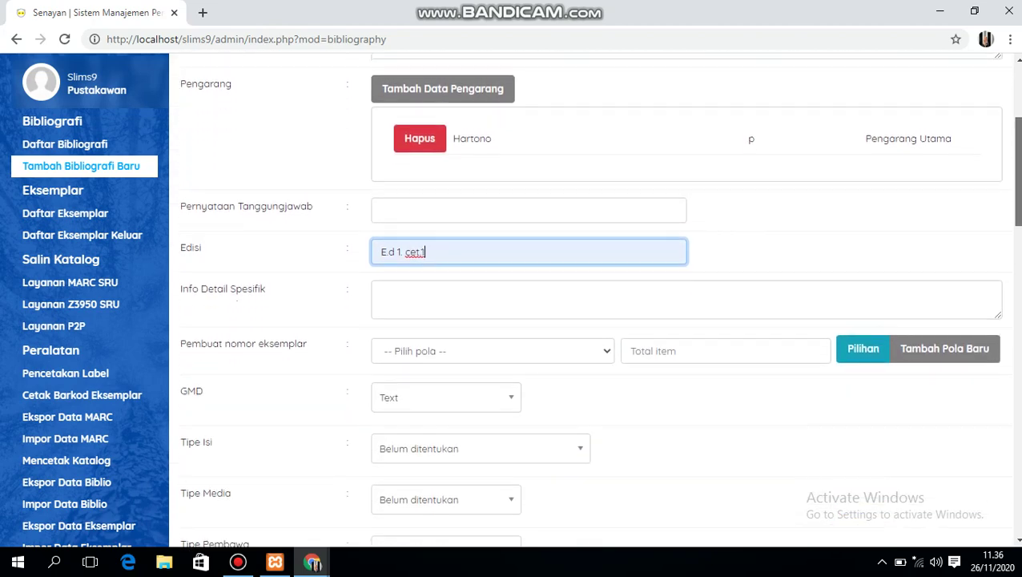
scroll(593, 300, down, 2)
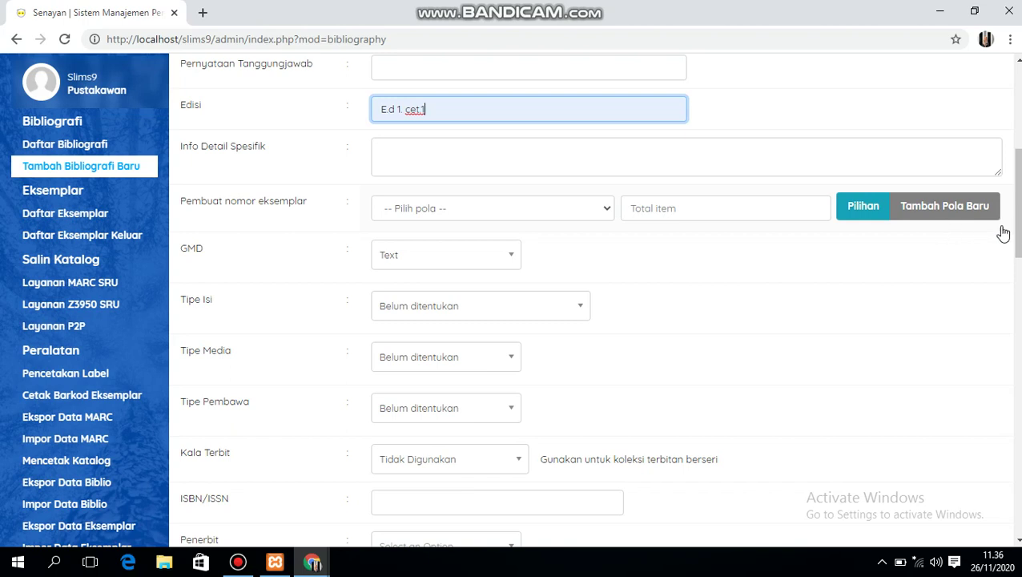
drag(1019, 231, 1019, 282)
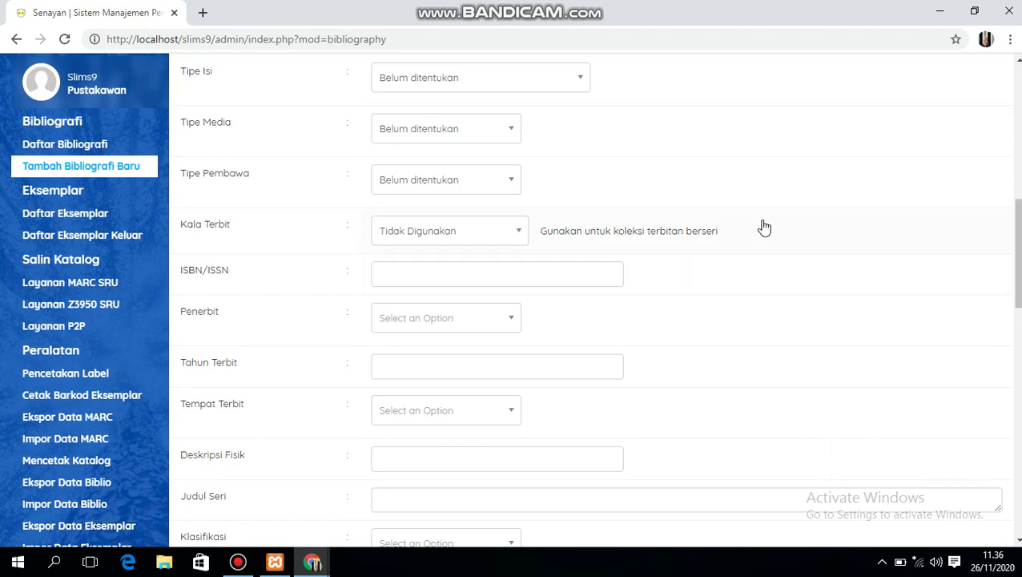
click(496, 279)
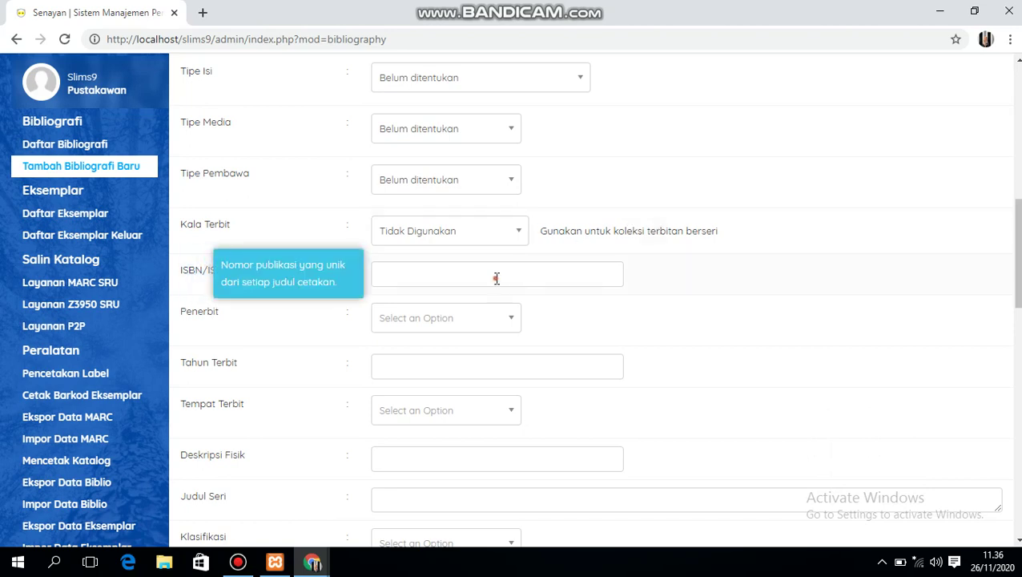
click(497, 278)
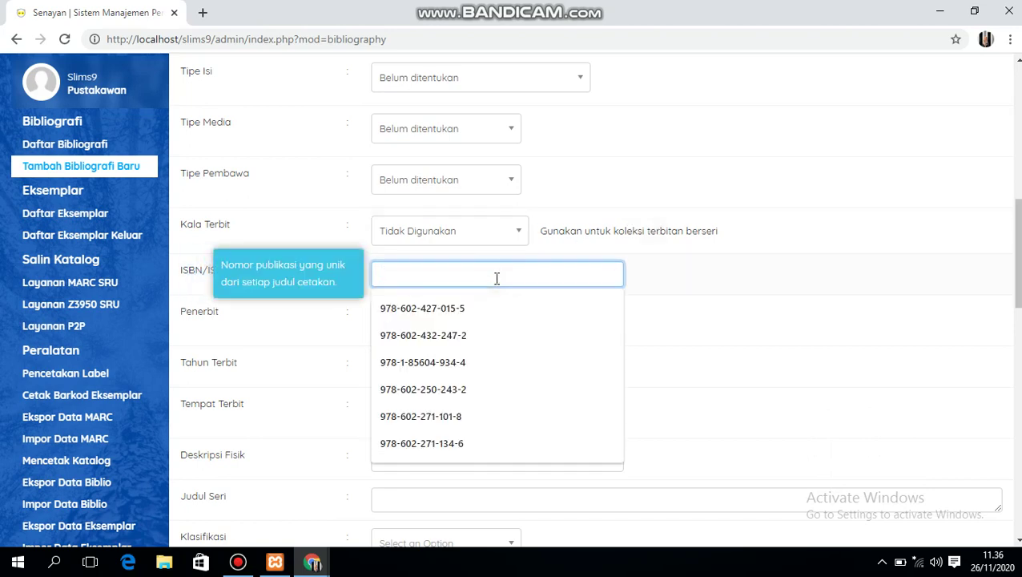
text(9)
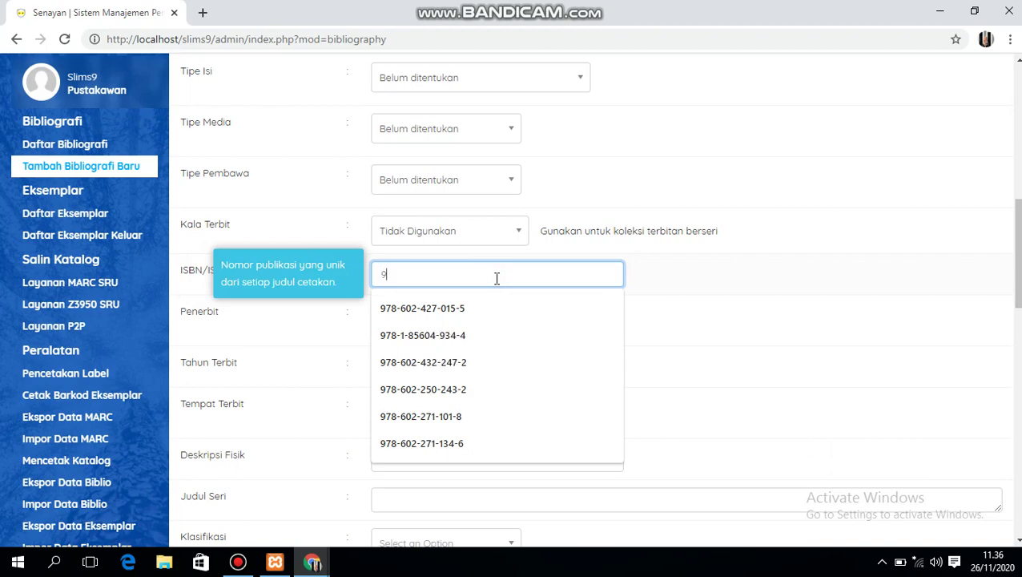
text(78-6)
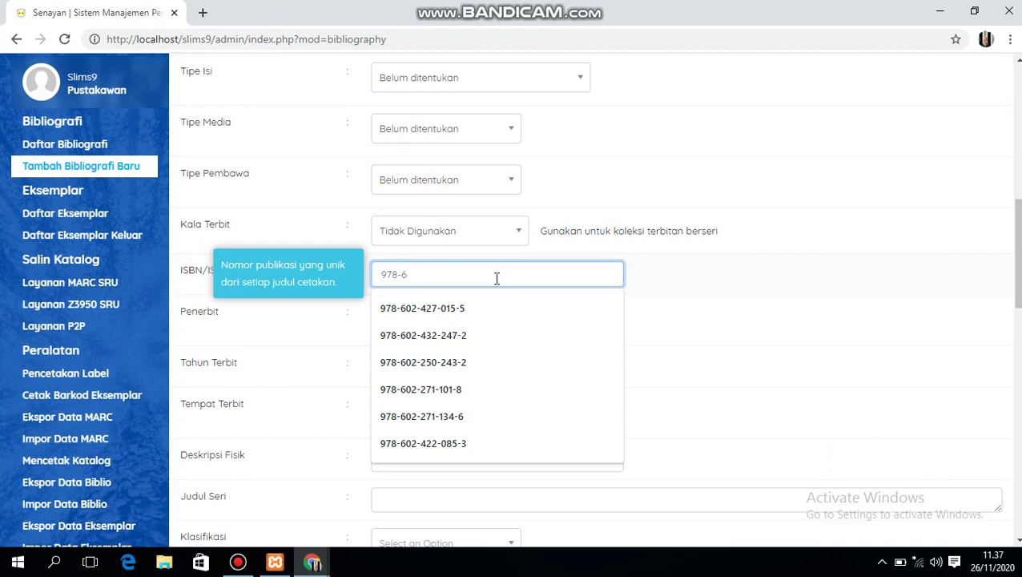
text(02-27)
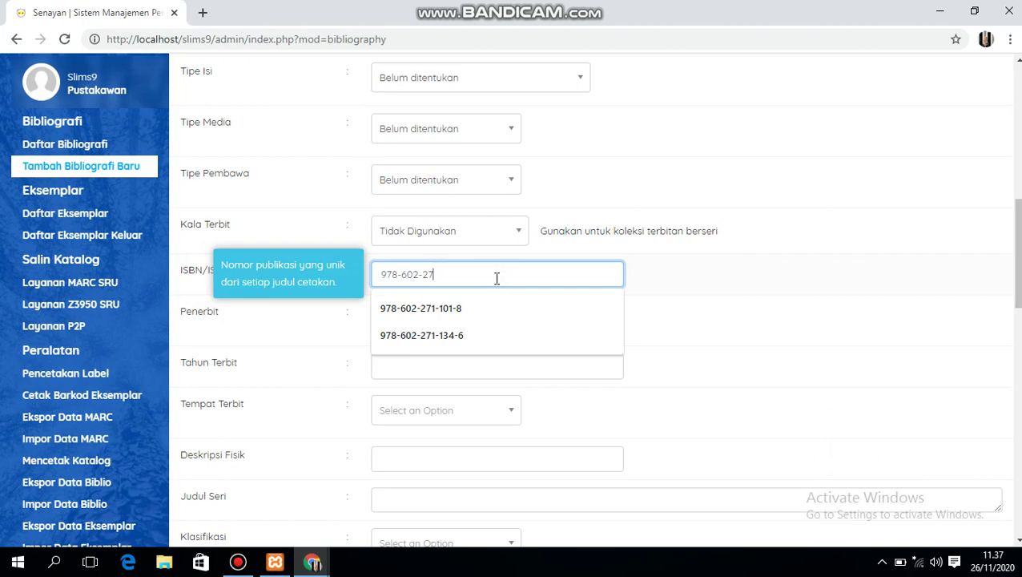
text(1-134)
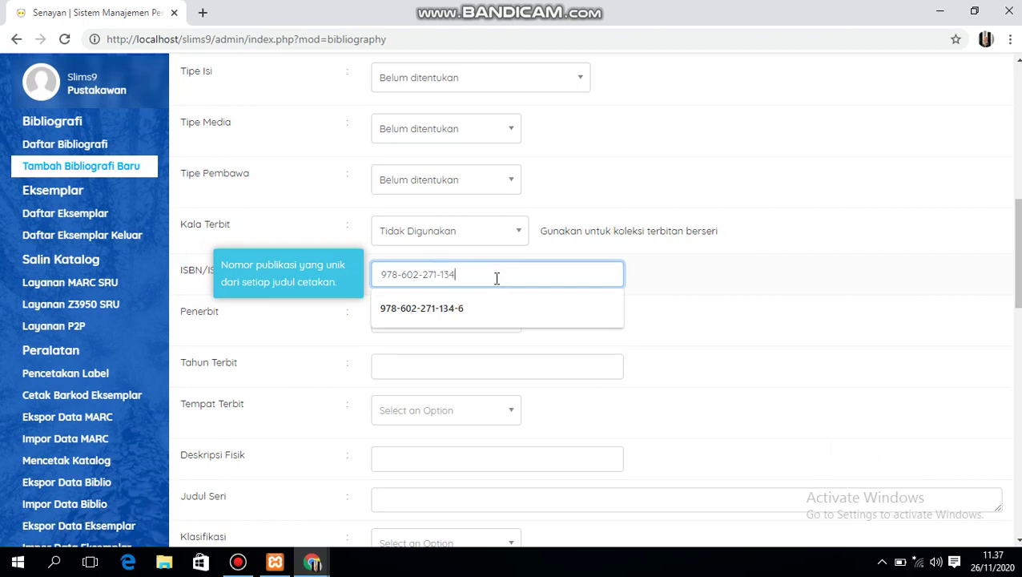
text(-6)
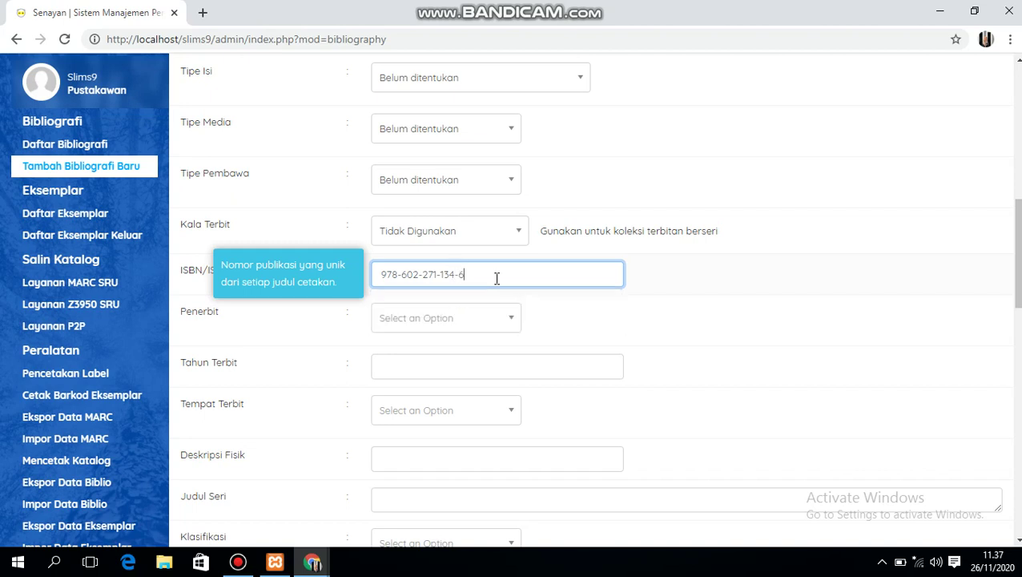
click(461, 319)
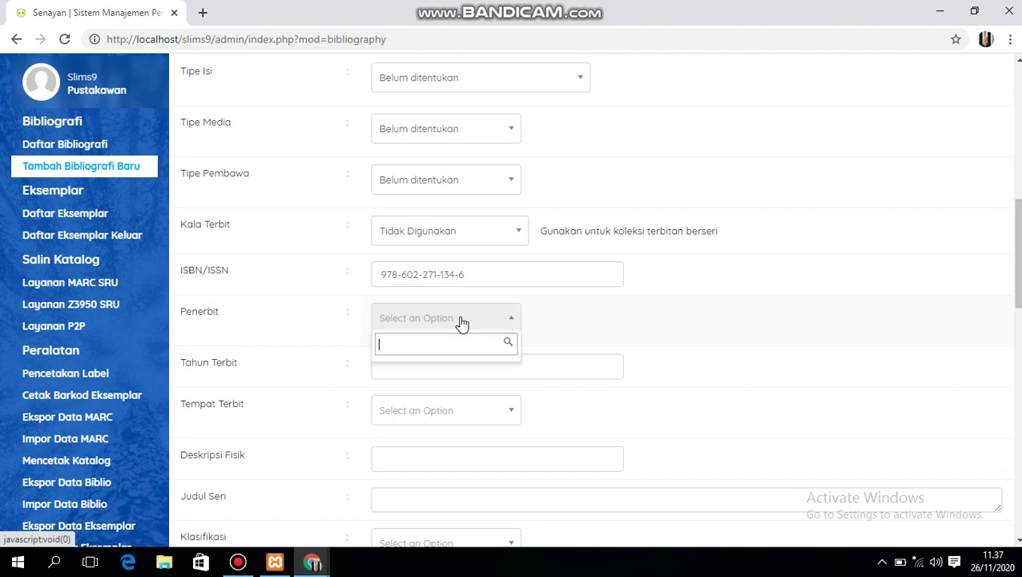
- Add 'sagung seto' as a new publisher and set the publication year to 2019
text(sagung)
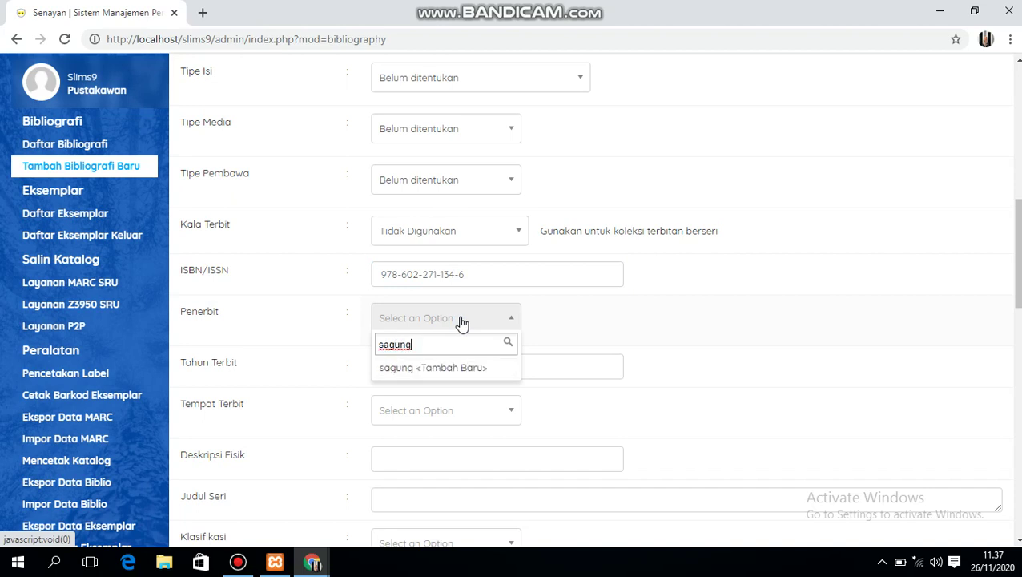
text( set)
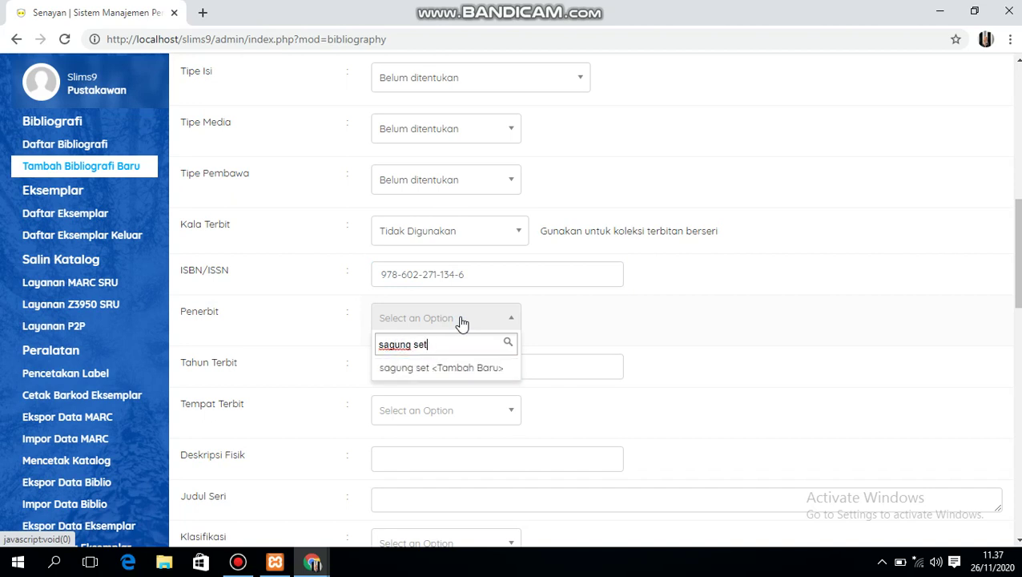
text(o)
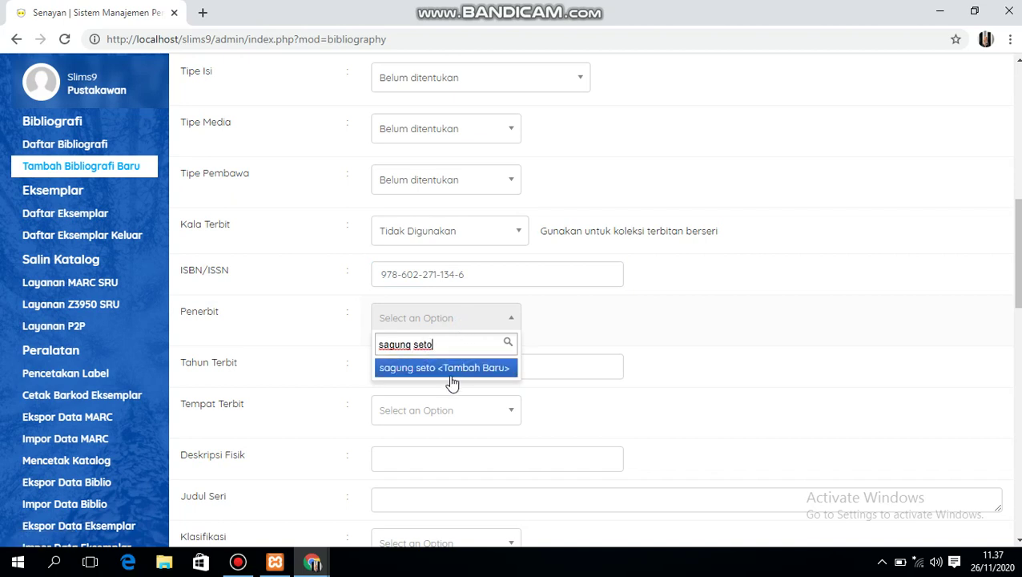
click(453, 370)
click(412, 377)
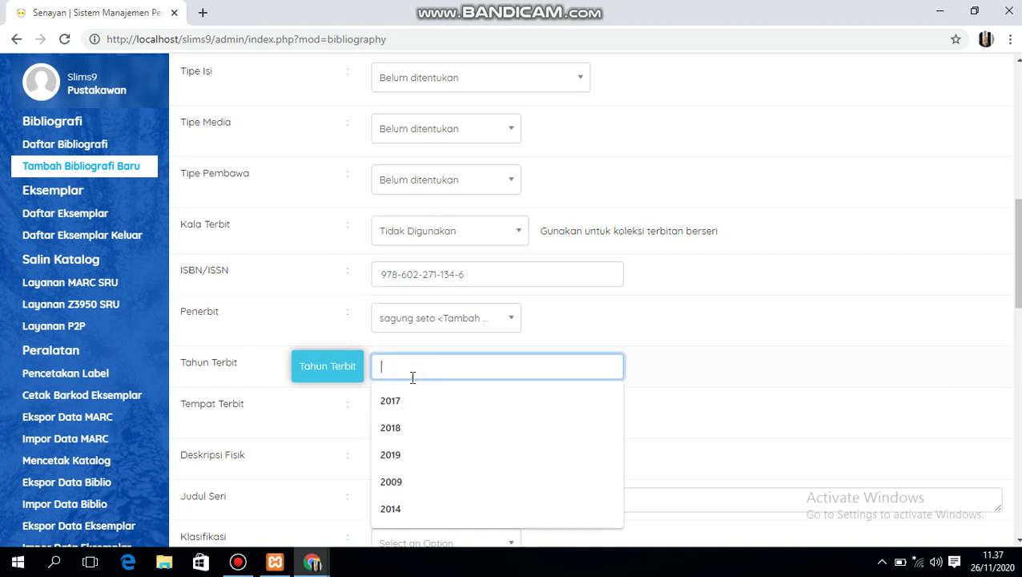
text(201)
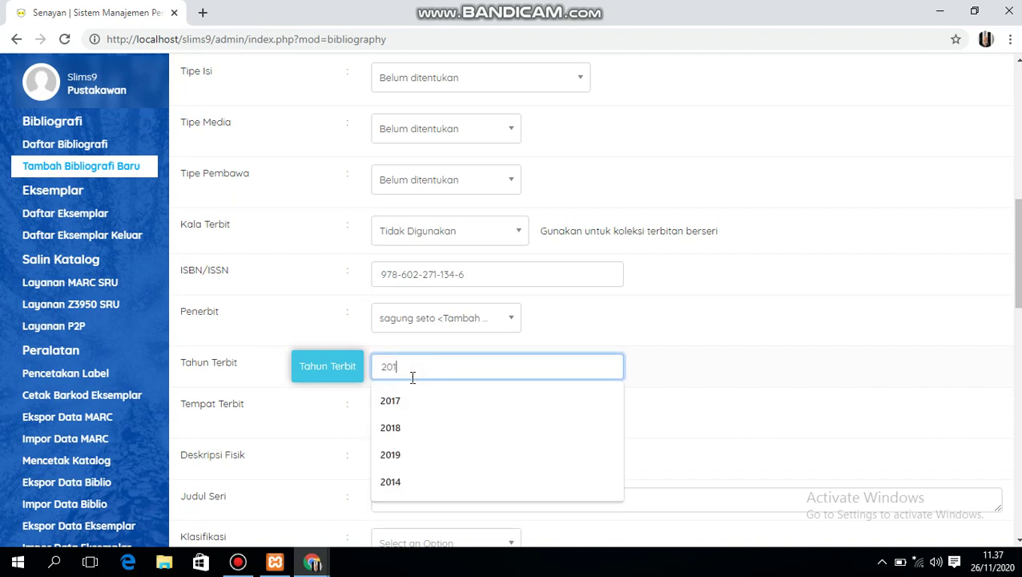
text(9)
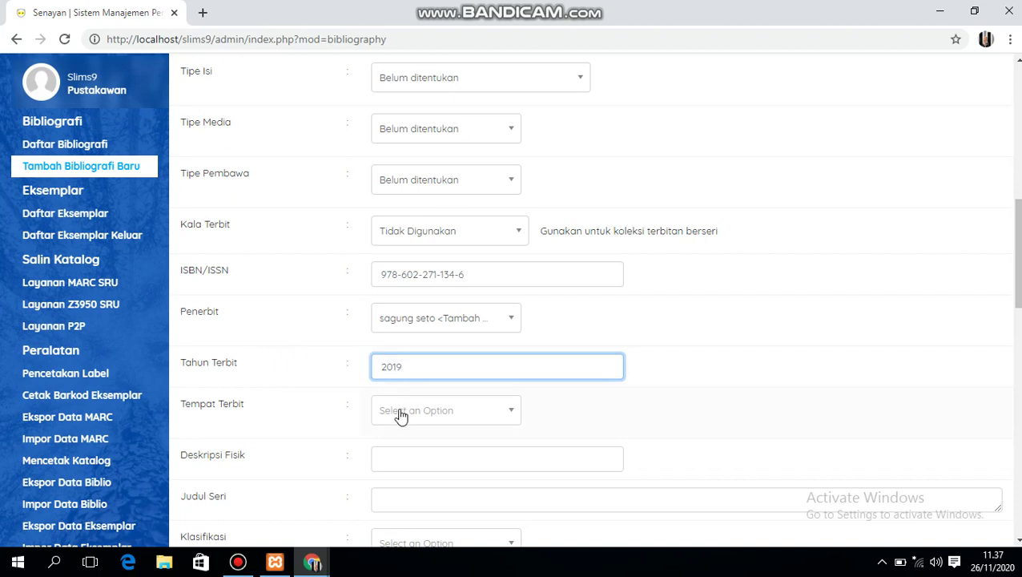
- Add 'jakarta' as a new place of publication
click(400, 414)
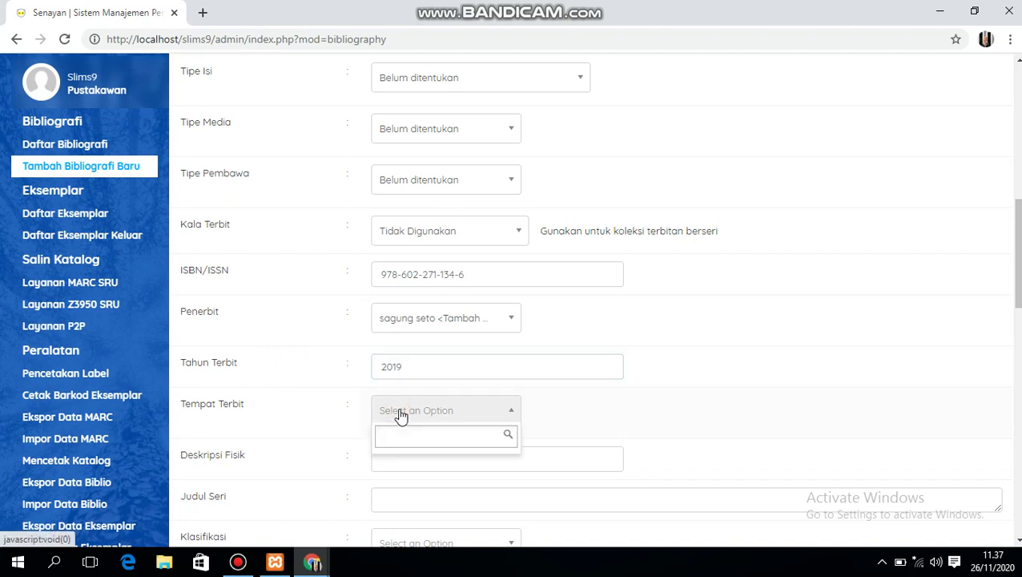
text(jakar)
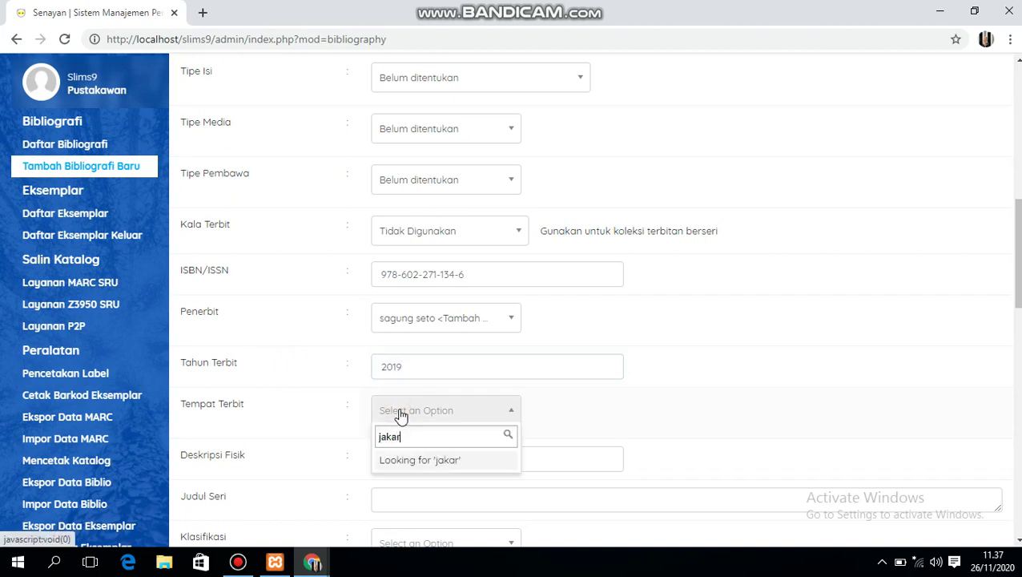
text(ta)
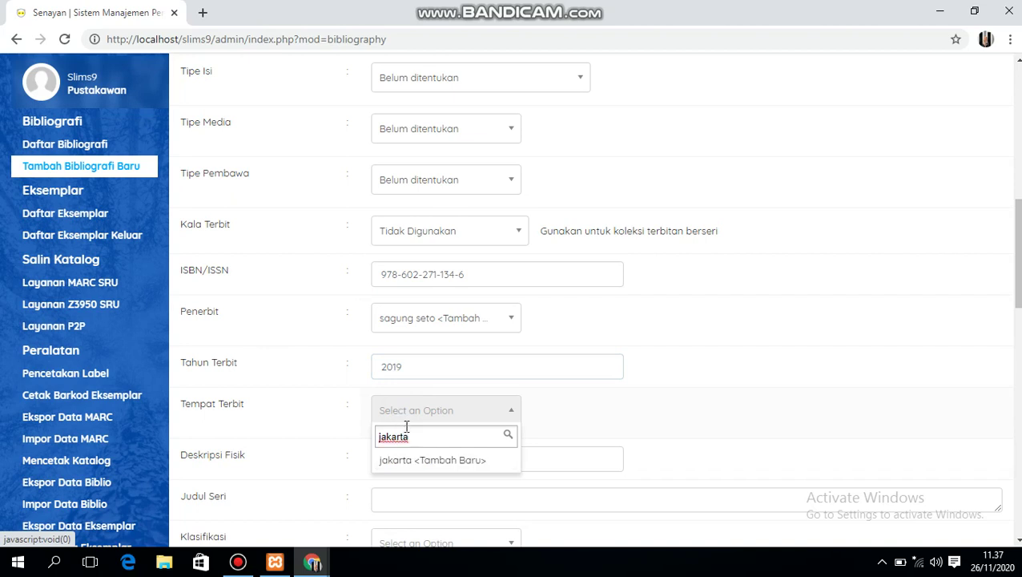
click(407, 460)
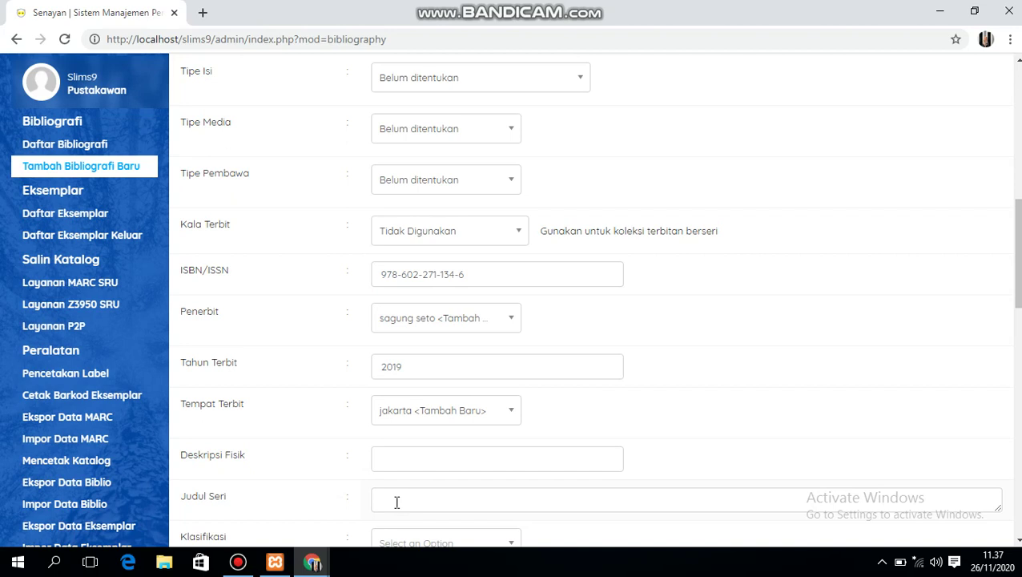
click(391, 459)
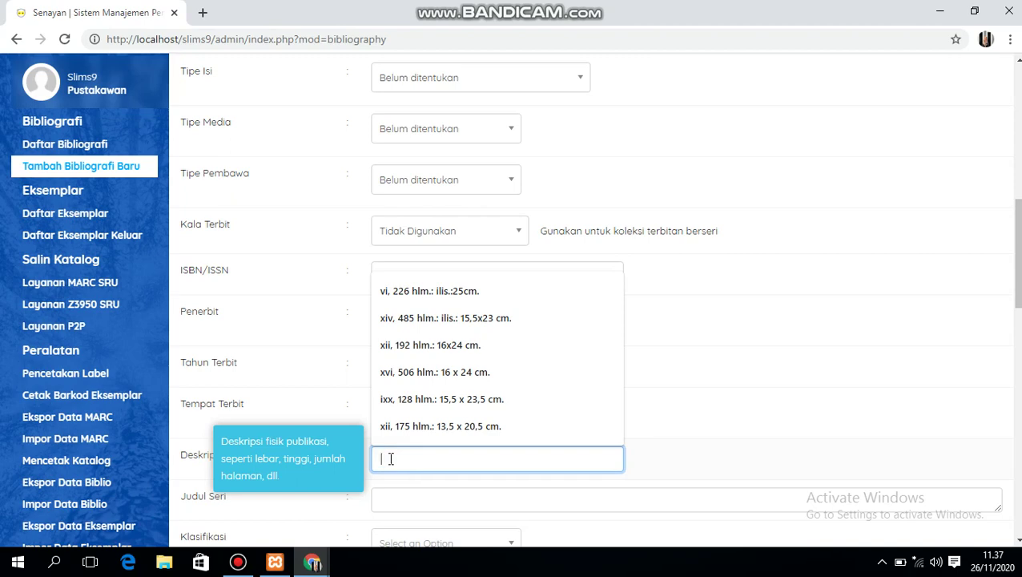
- Enter the physical description 'xiv, 485 hlm.' followed by 'ilus : 15,5 x23 cm.'
text(x)
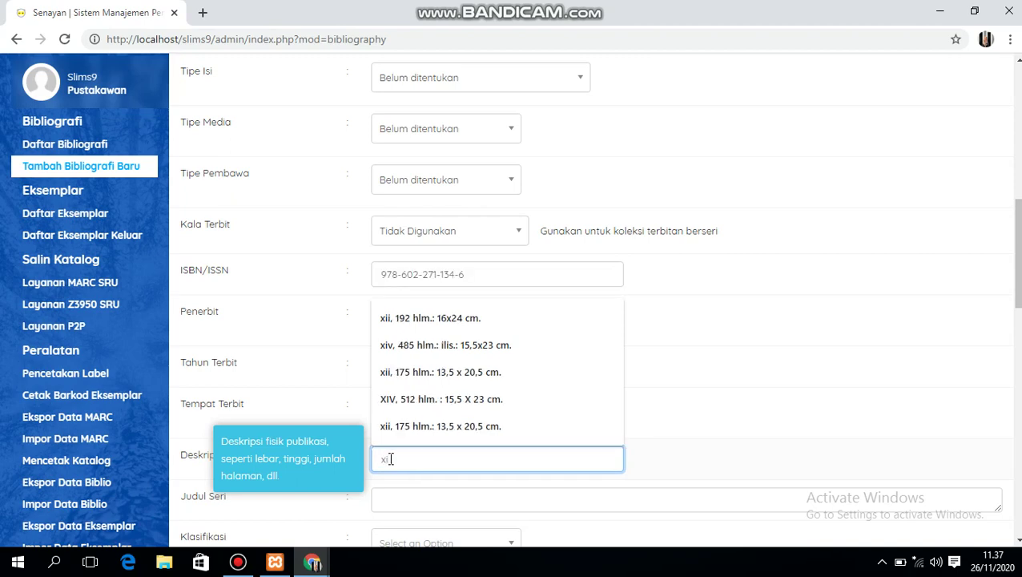
text(iv)
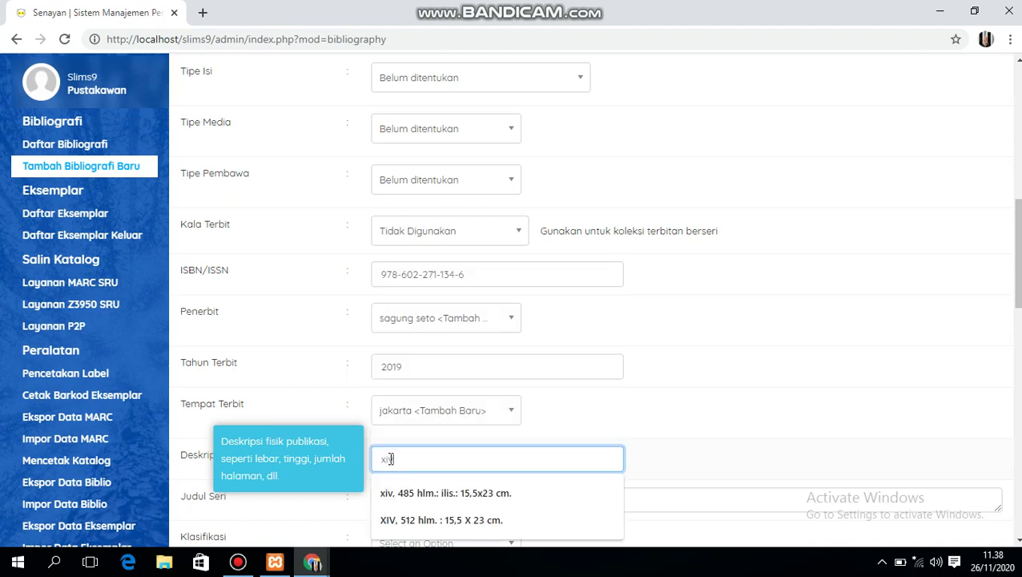
text(, 4)
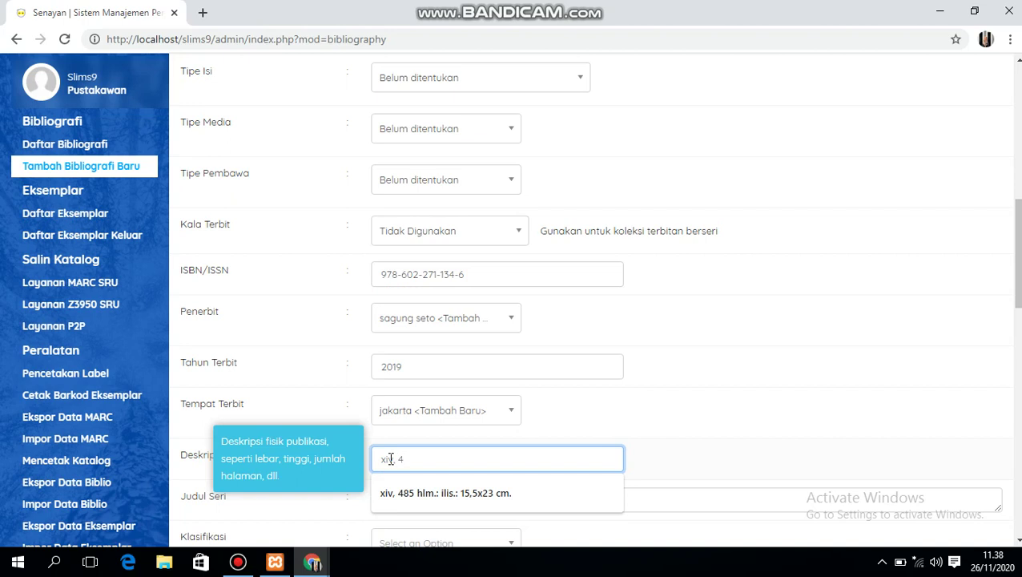
text(85 hln)
key(BackSpace)
text(m.)
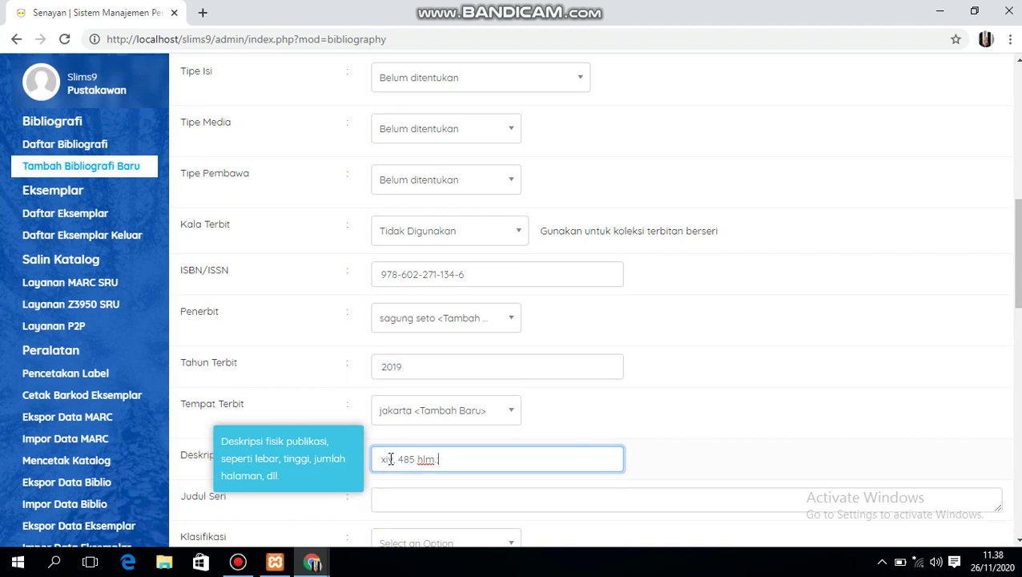
text(ilu)
text(s.)
text( : )
text(15,)
text(5)
text( x)
text(23 c)
text(m.)
- Enter the series title 'membangun budaya literasi digital bagi generasi milenial' in Judul Seri
click(402, 503)
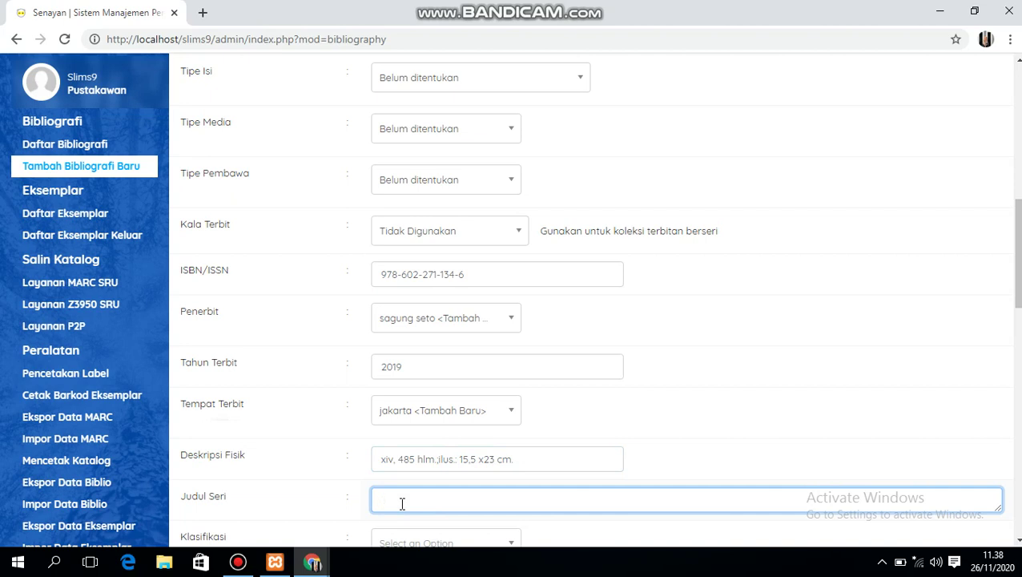
text(mel)
text(mbangun)
text( bud)
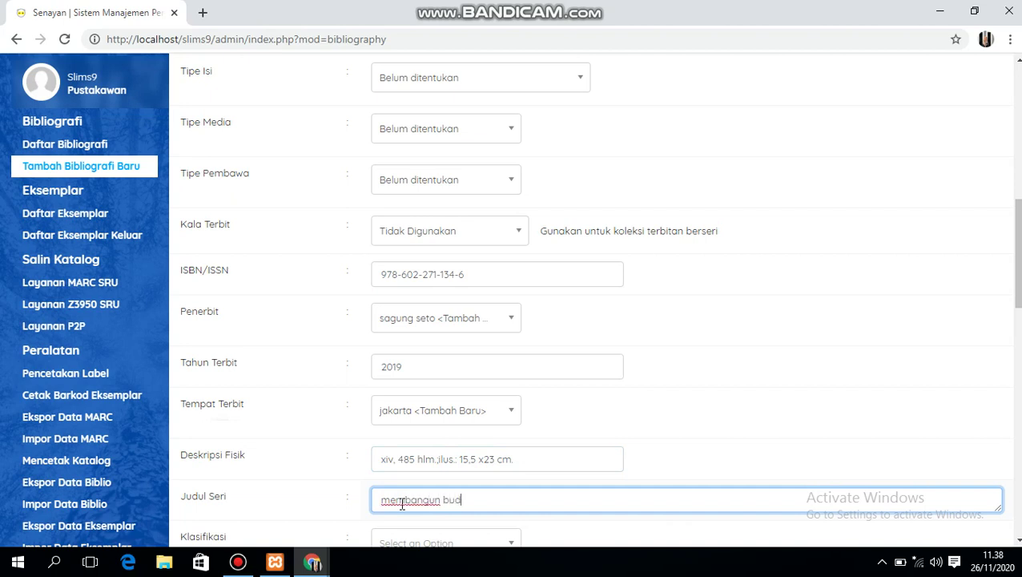
text(aya)
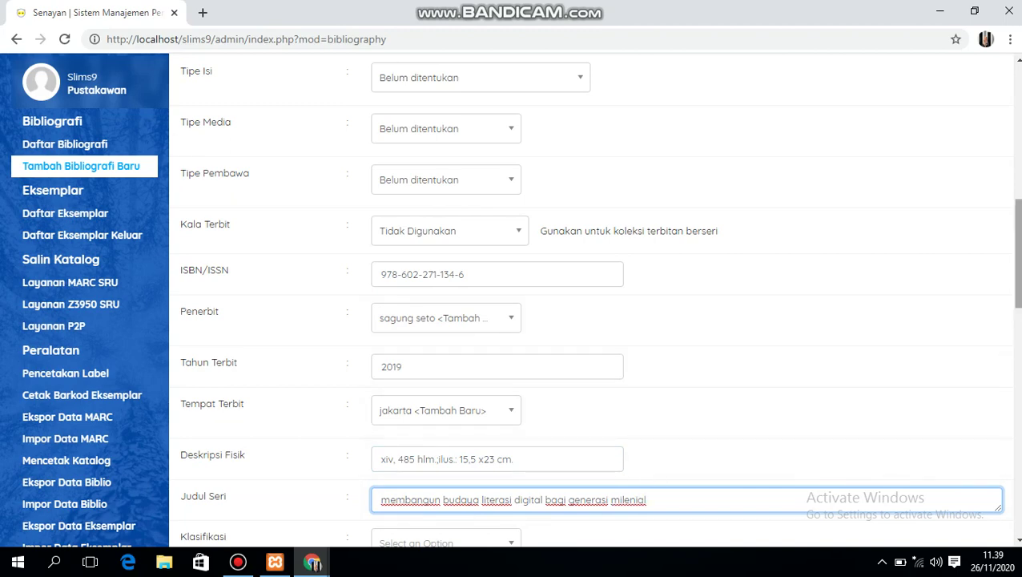
scroll(1019, 303, down, 2)
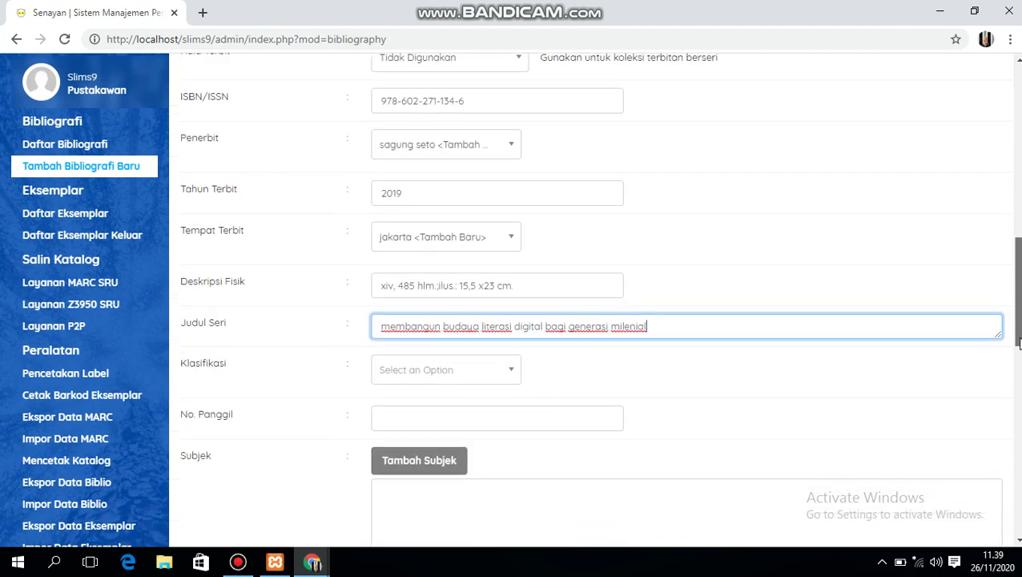
- Add new classification 00.20, accept call number '00.20 DON p', and open Tambah Subjek
click(510, 373)
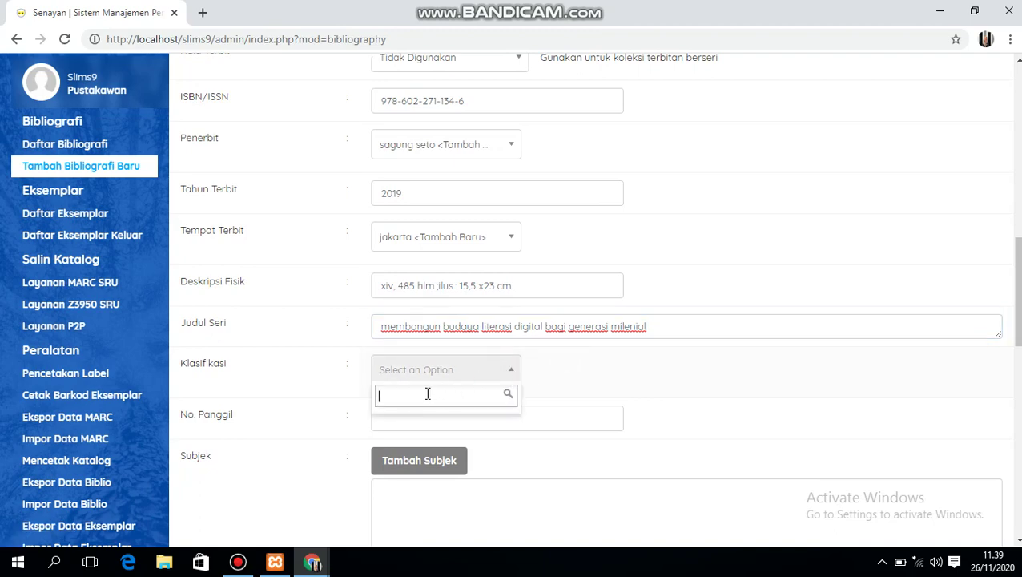
text(00)
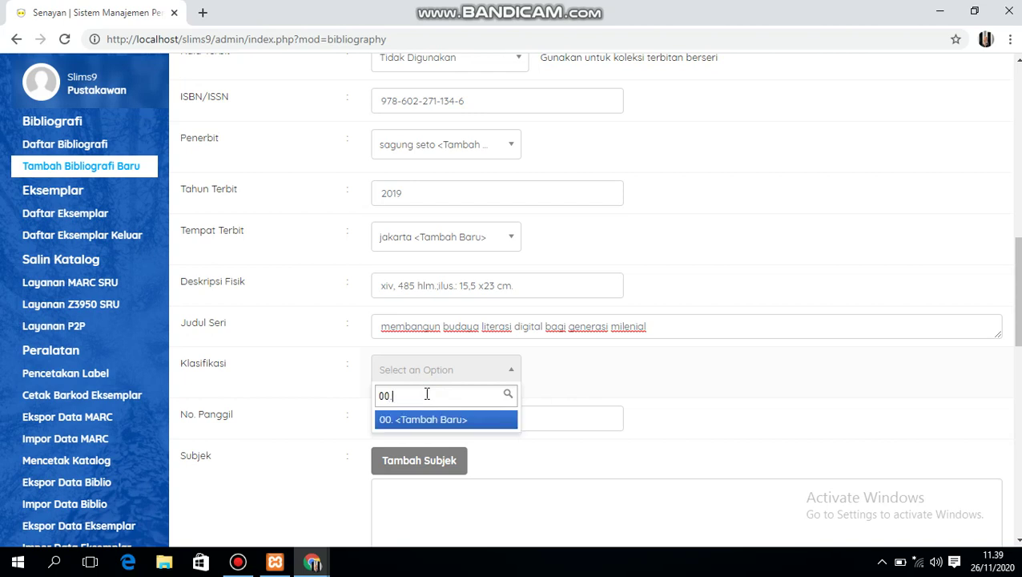
text(.2)
click(411, 420)
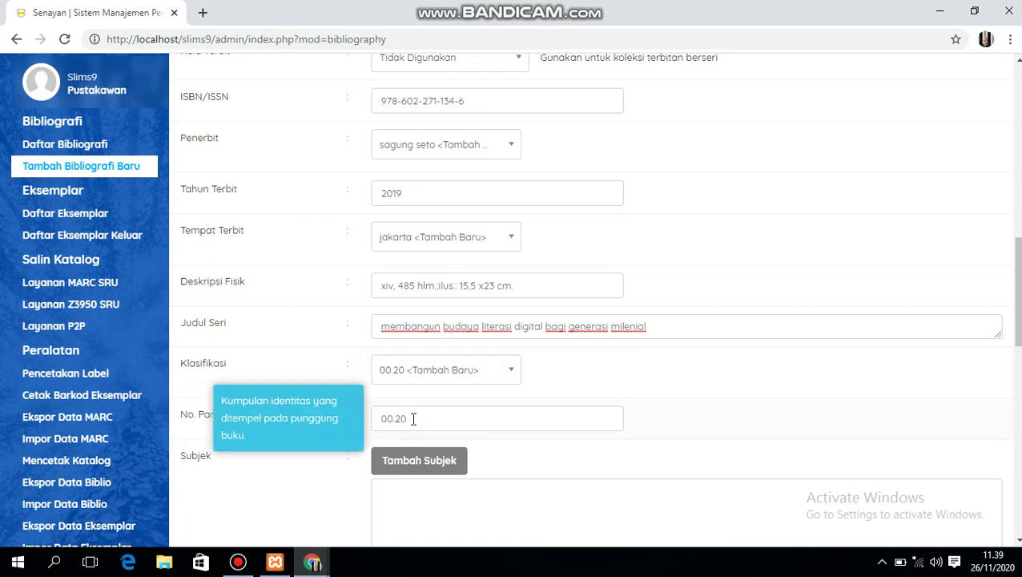
click(413, 419)
click(419, 453)
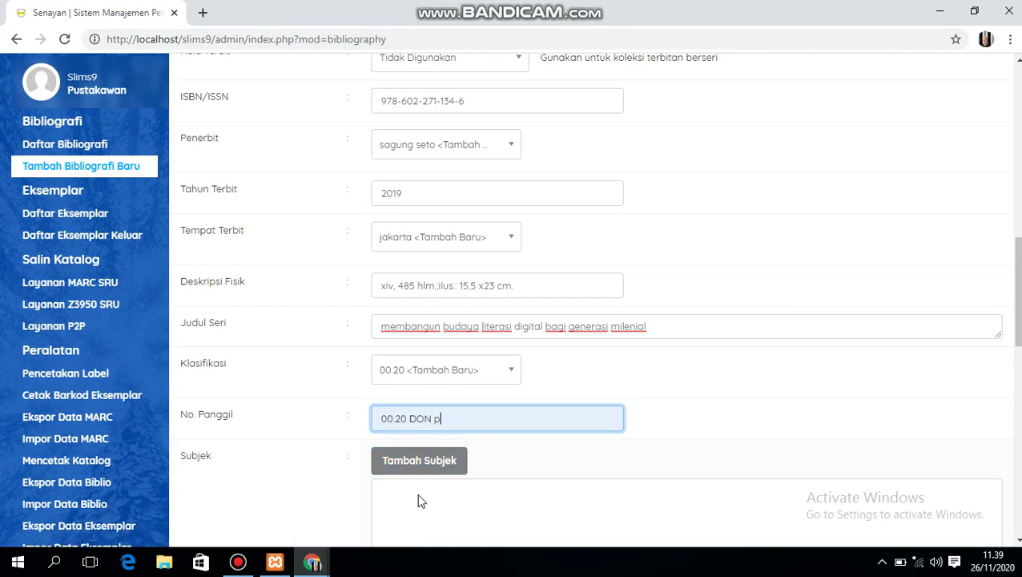
click(420, 469)
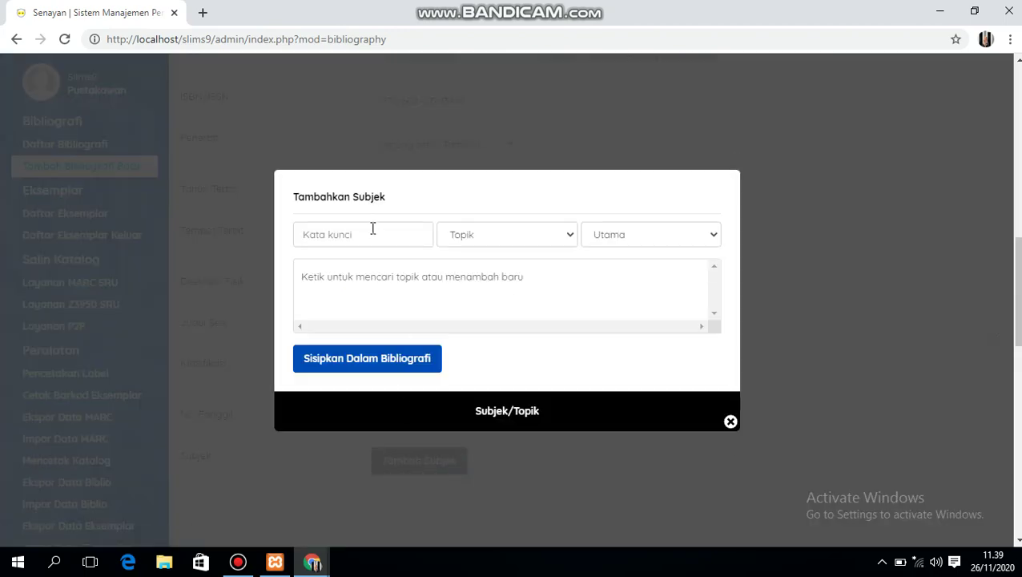
- Insert 'perpustakaan' as a primary topic subject, then close the subject dialog
click(373, 229)
text(per)
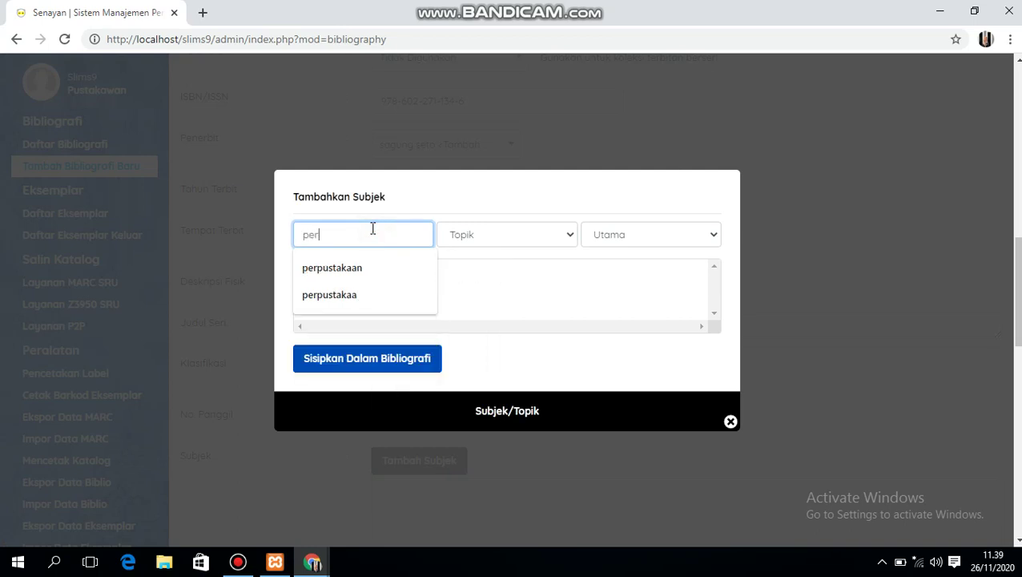
text(pustakaan)
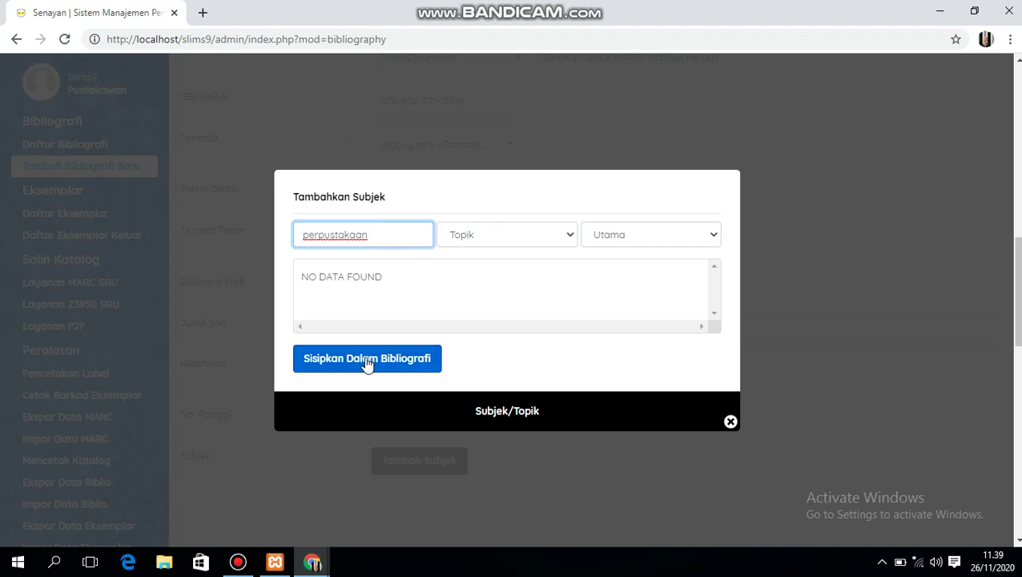
click(367, 360)
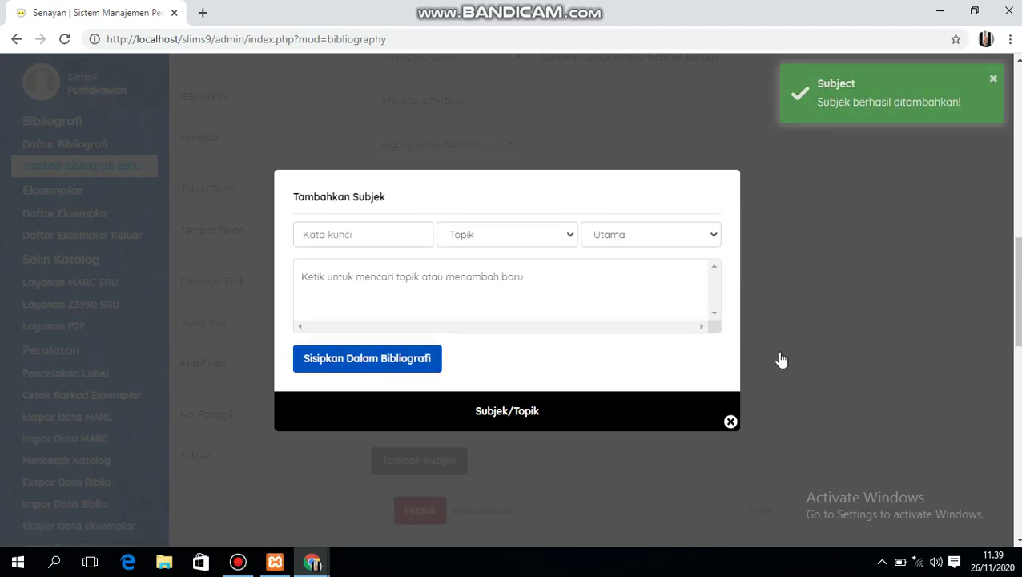
click(730, 422)
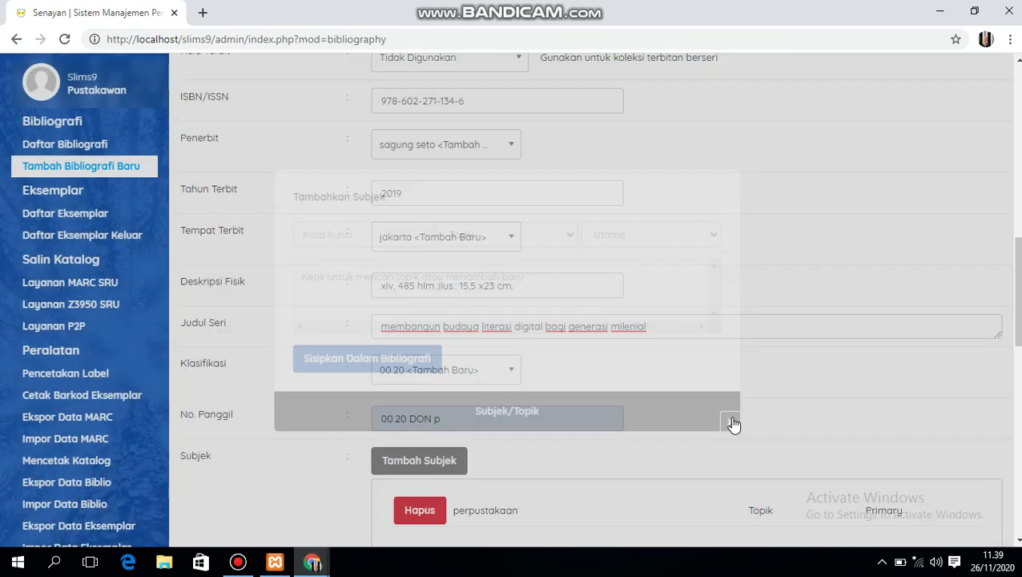
- Choose 'WhatsApp Image 2020-11-25 at 14.01.40.jpeg' from Pictures as the cover image
drag(1014, 298, 1011, 361)
click(410, 314)
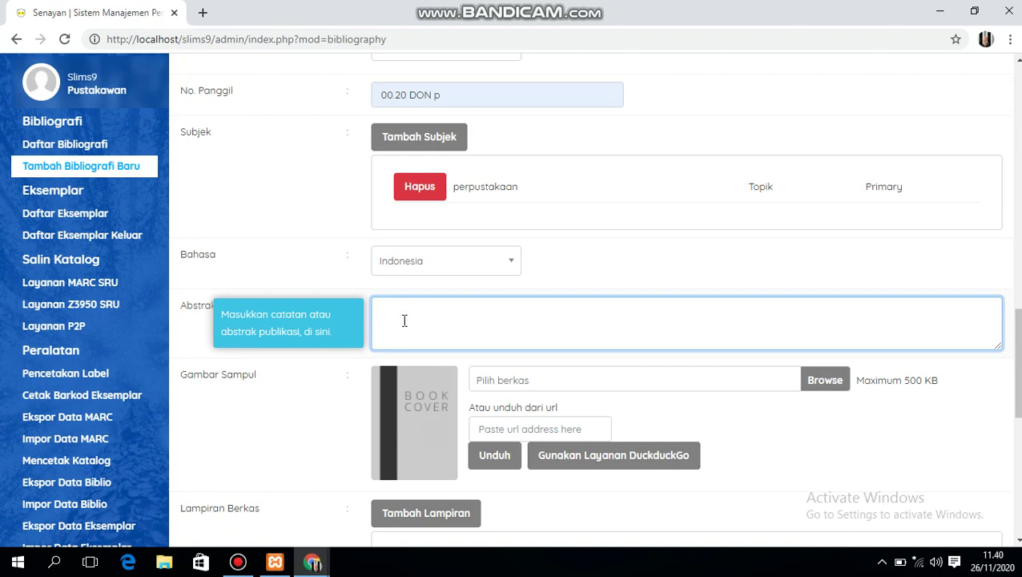
key(Tab)
key(Tab)
click(829, 388)
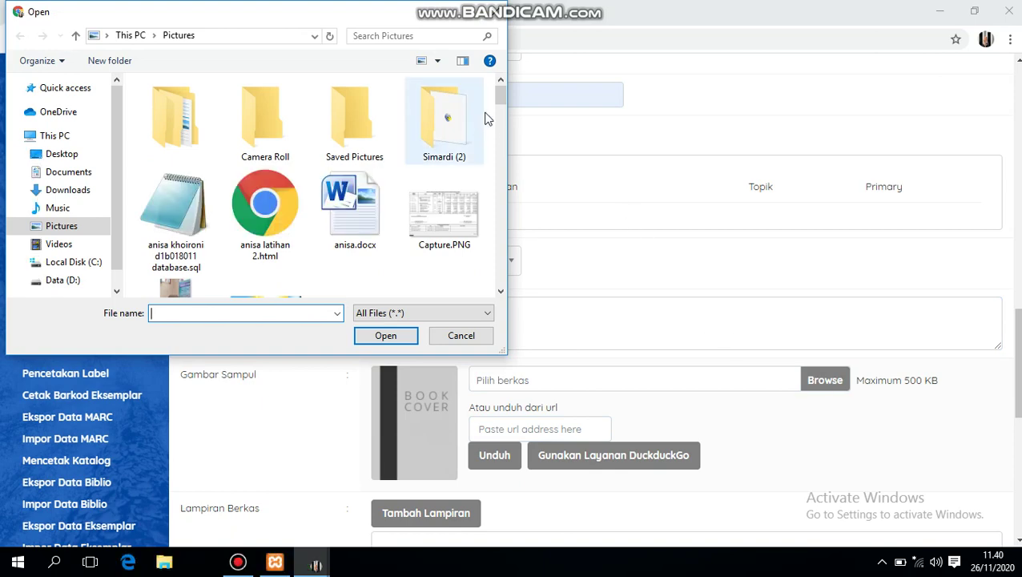
drag(500, 95, 497, 205)
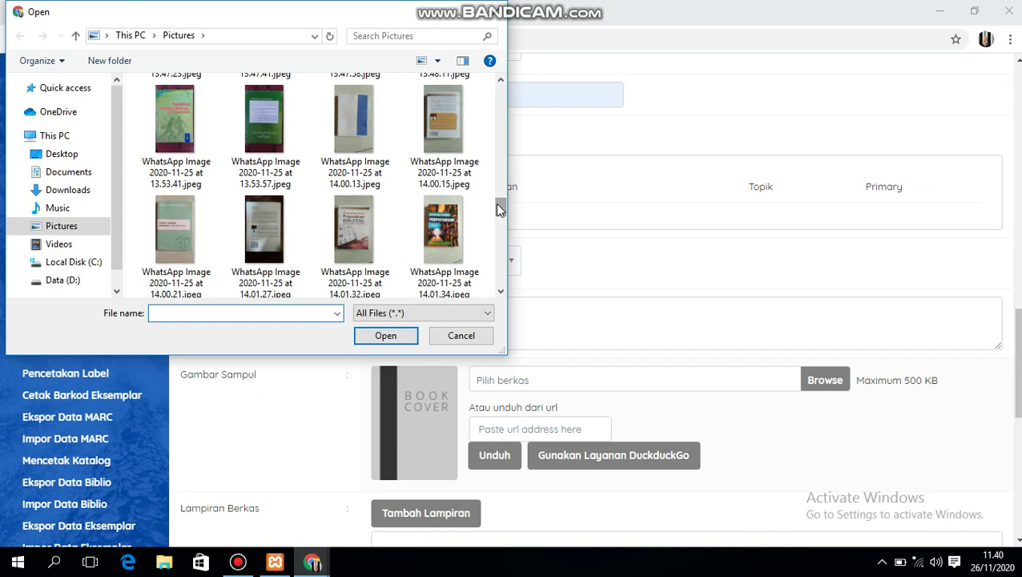
scroll(497, 205, down, 1)
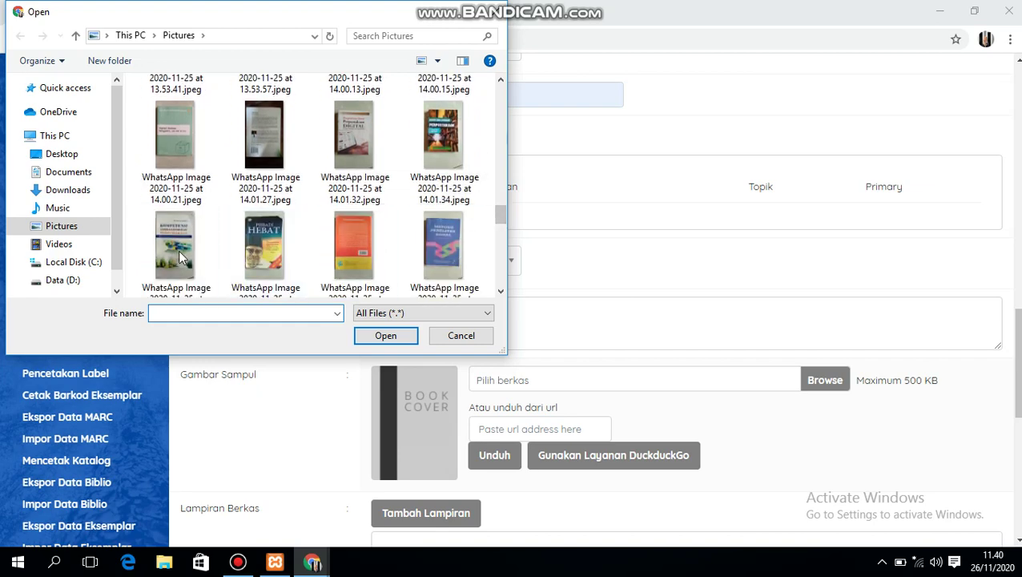
click(181, 257)
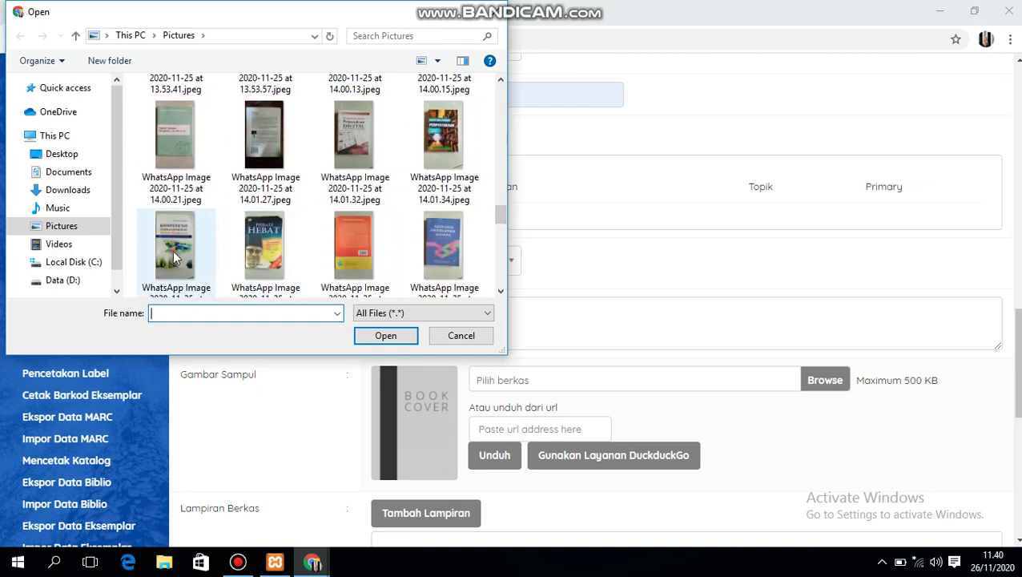
click(365, 336)
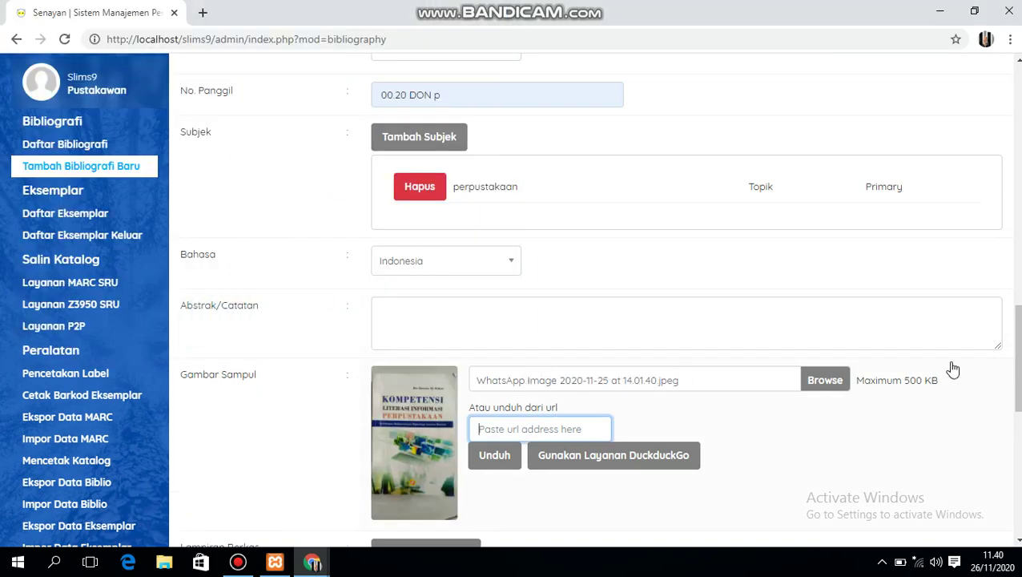
- Select Promosikan for homepage promotion and save the bibliography record with Simpan
drag(1014, 378, 1010, 481)
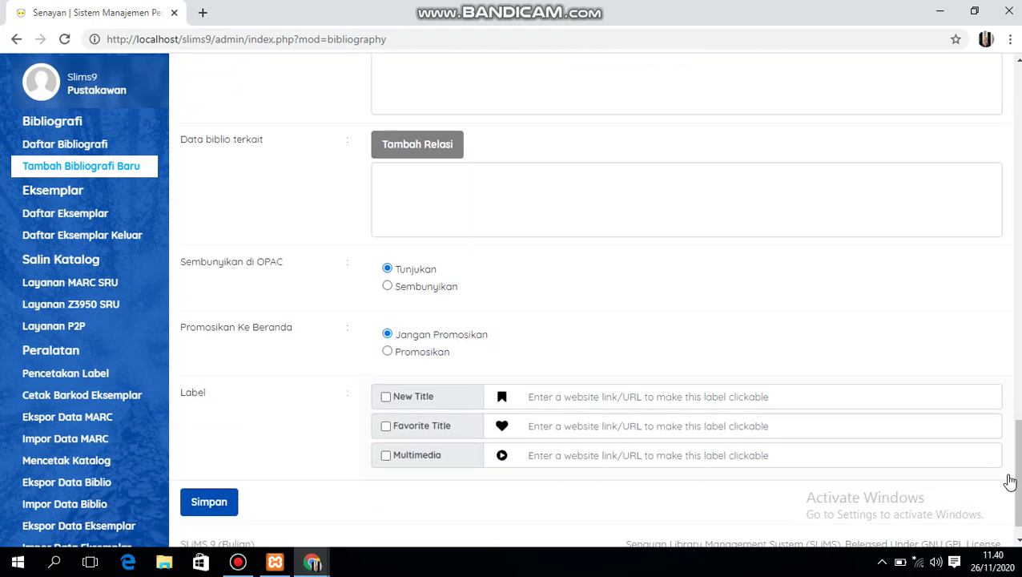
click(387, 352)
click(221, 500)
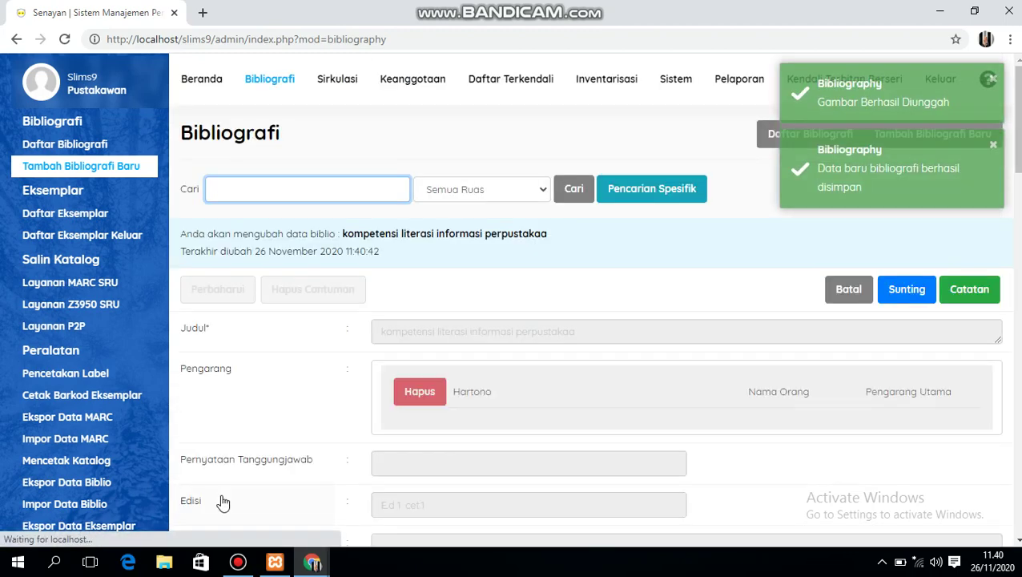
- Show Daftar Bibliografi, with 'kompetensi literasi informasi perpustakaa' listed first
click(98, 146)
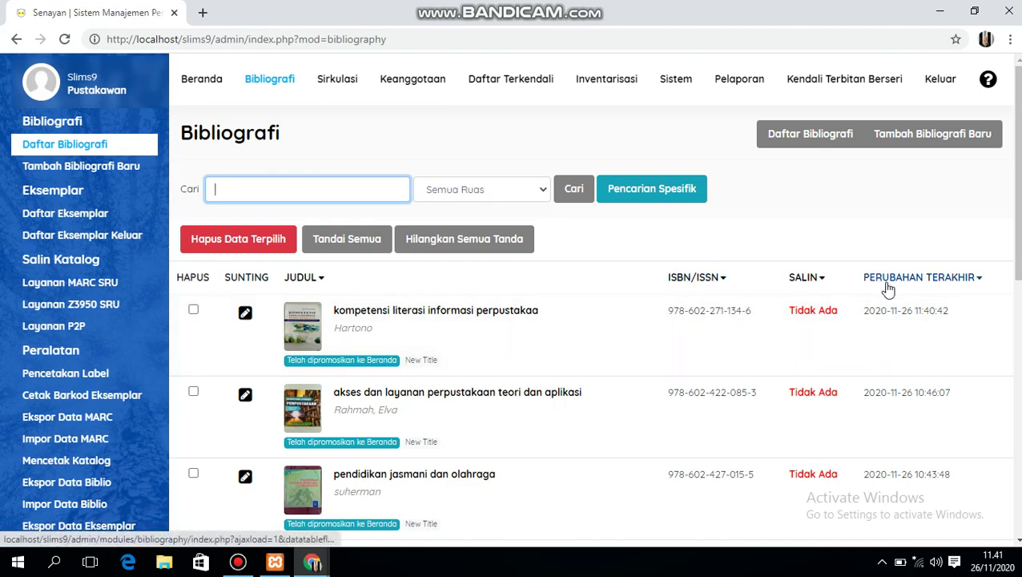
mouse_move(1017, 255)
mouse_down()
mouse_move(1019, 506)
mouse_move(1007, 245)
mouse_up()
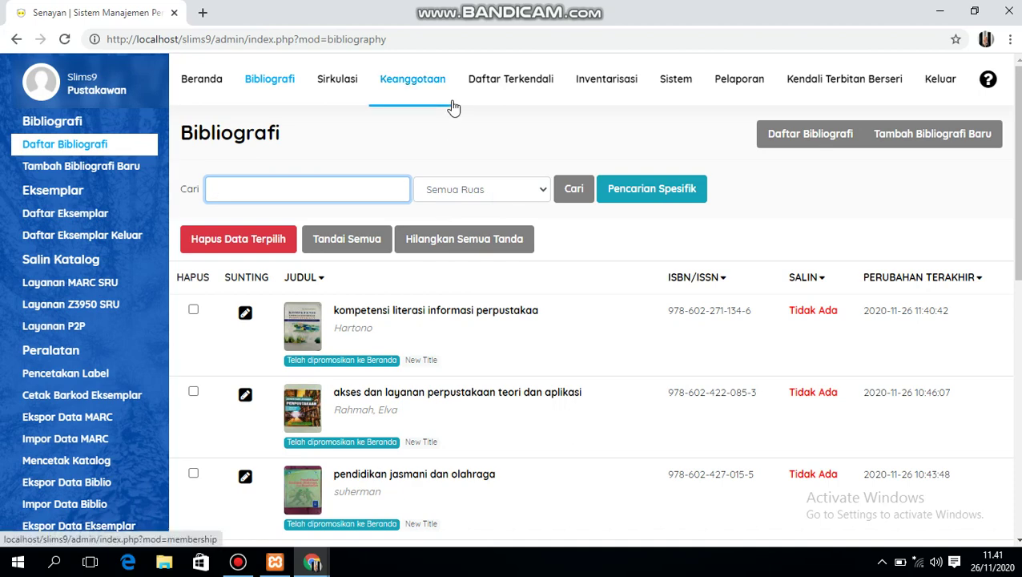
- Open Keanggotaan's Tambah Anggota form and enter the member ID
click(430, 82)
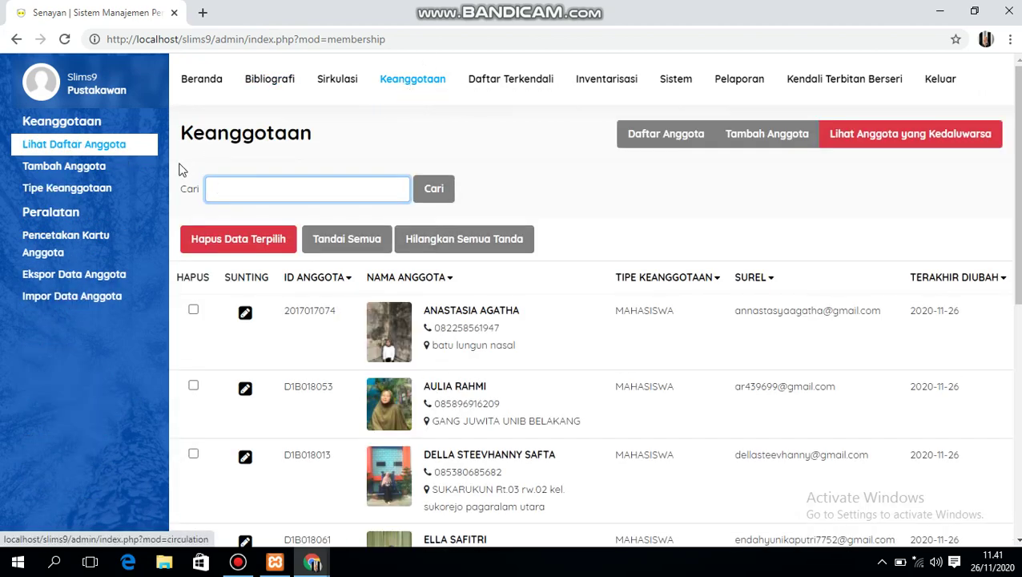
click(88, 168)
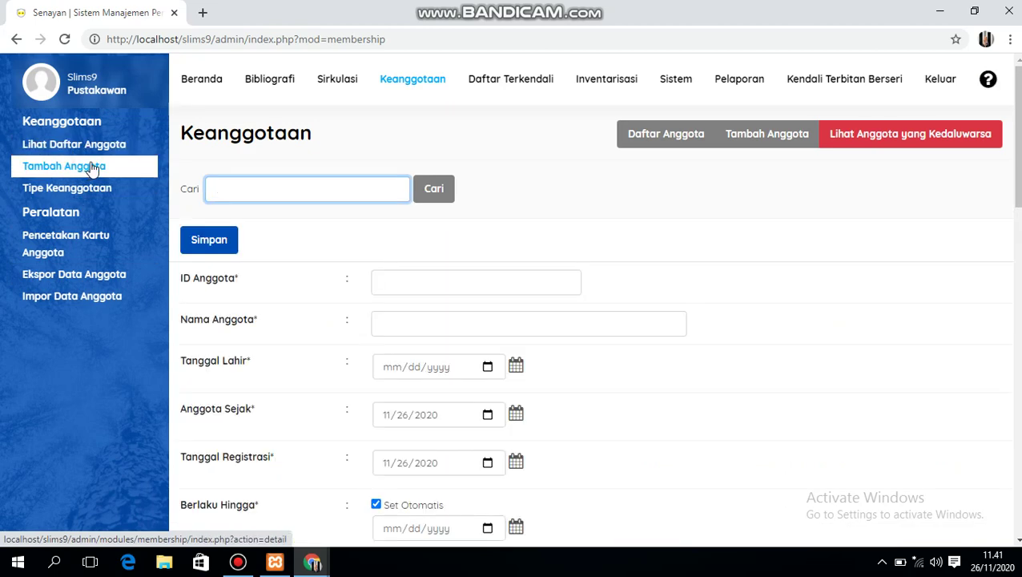
click(391, 289)
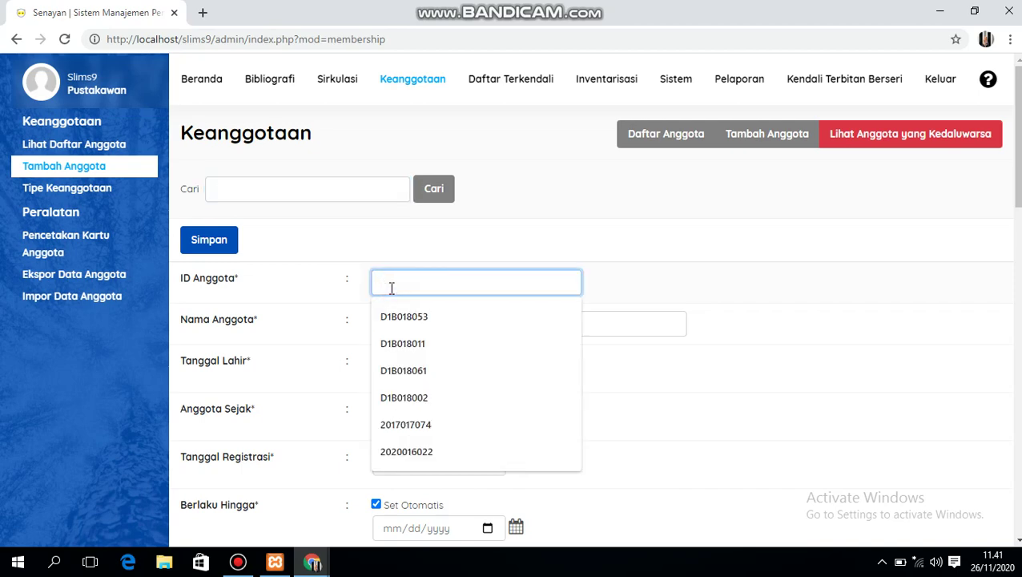
key(Escape)
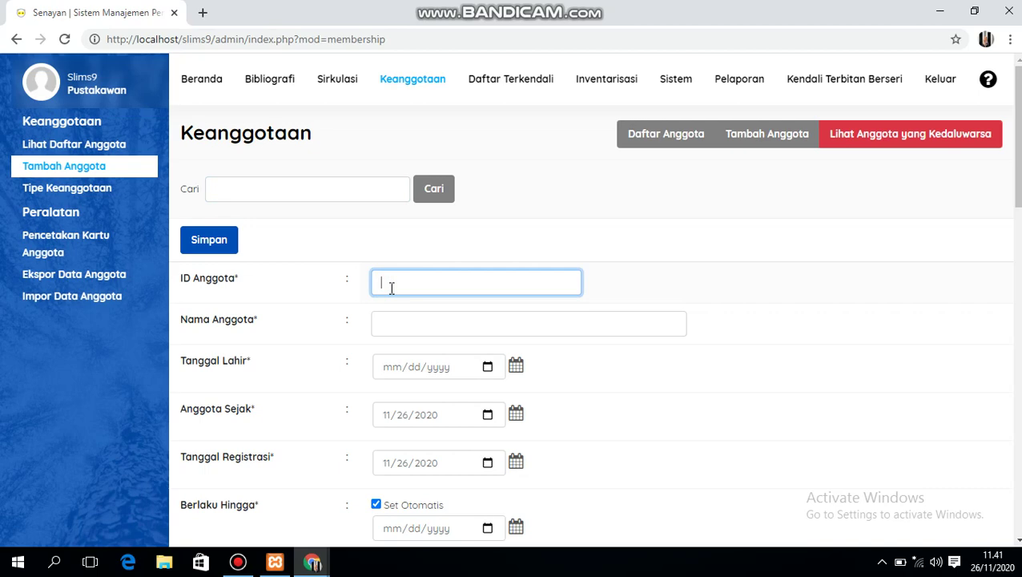
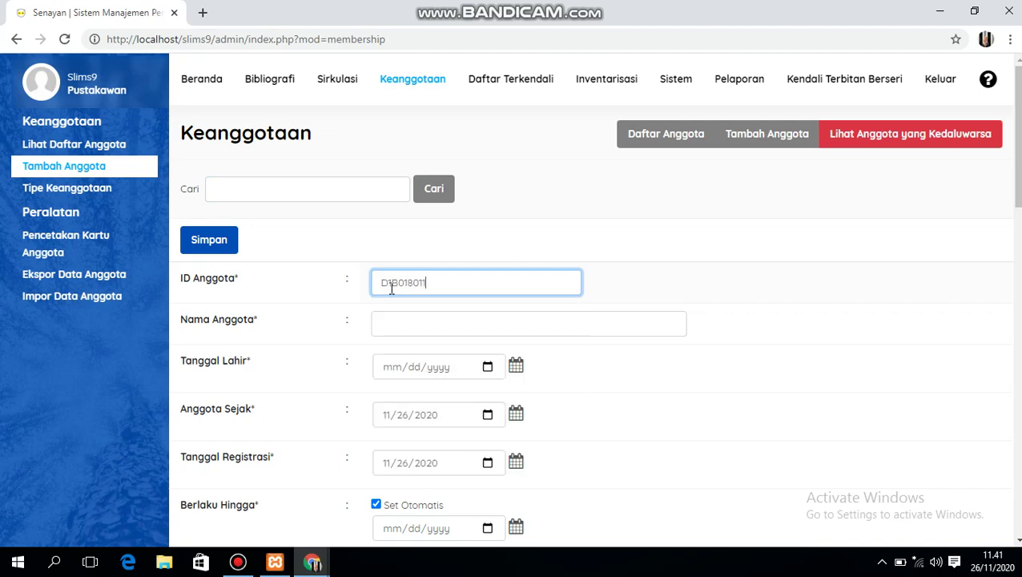
- Fill in the member's name and birth date on the new member form
click(399, 322)
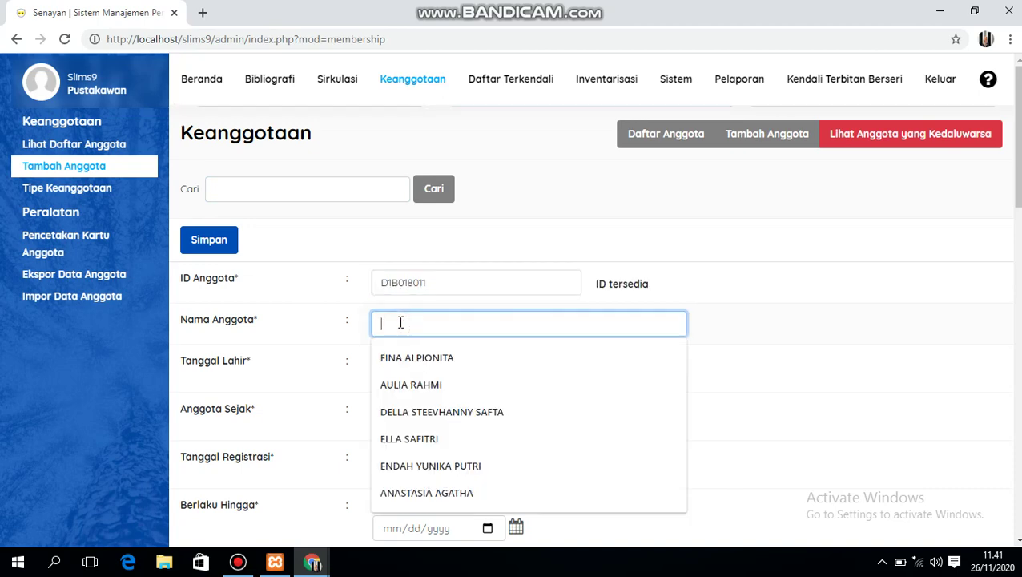
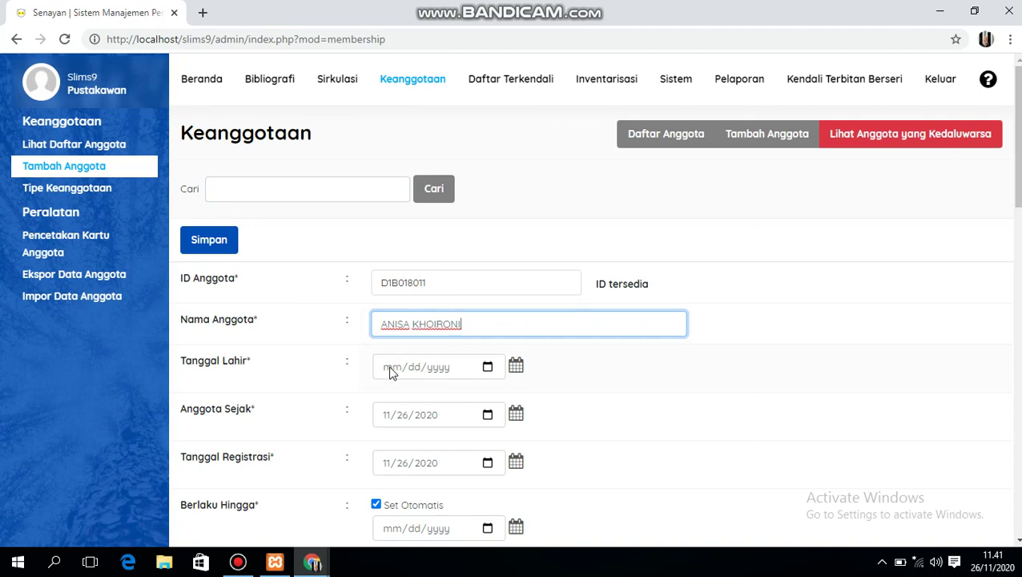
click(391, 369)
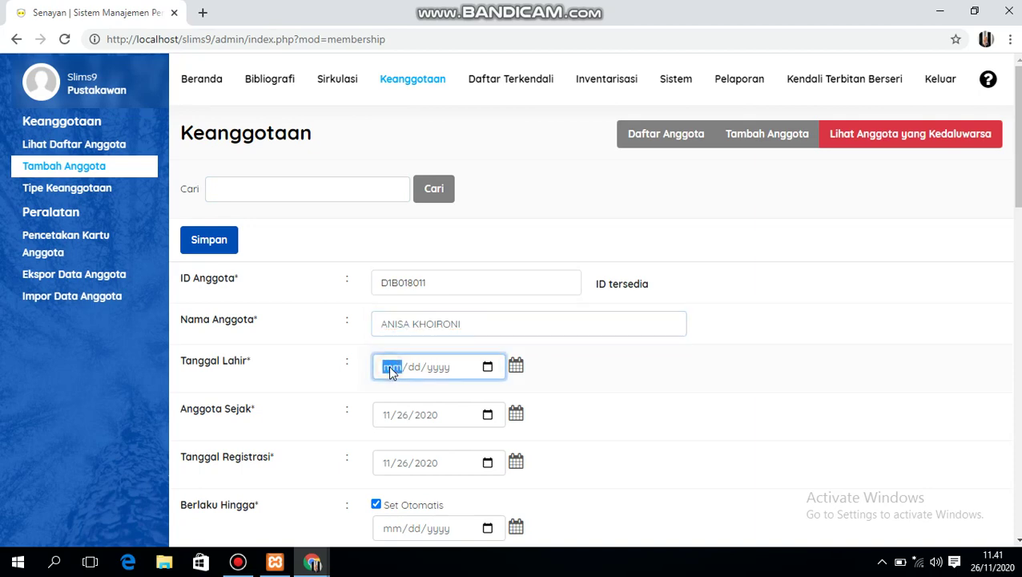
text(11/01/2000)
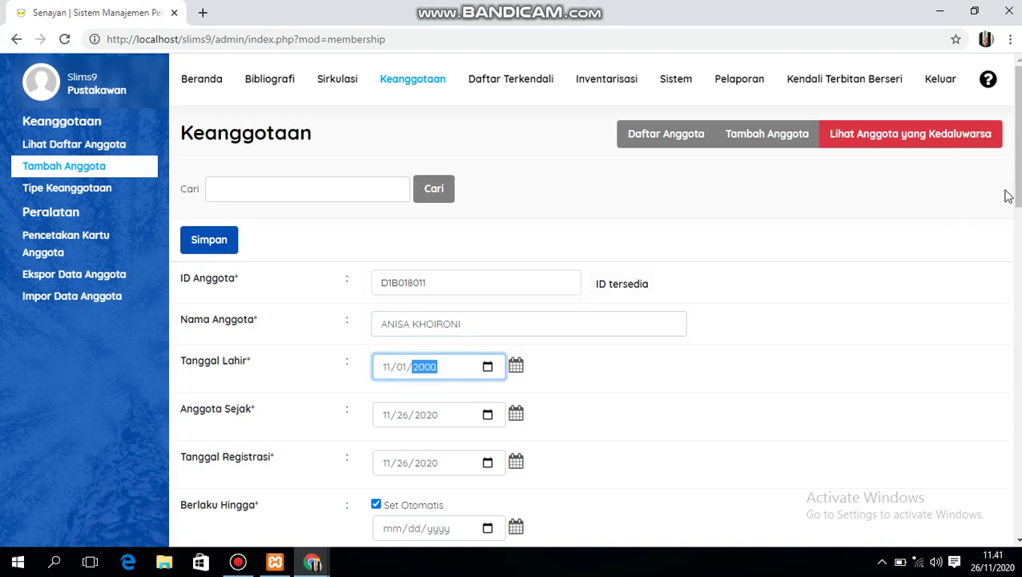
drag(1017, 192, 998, 324)
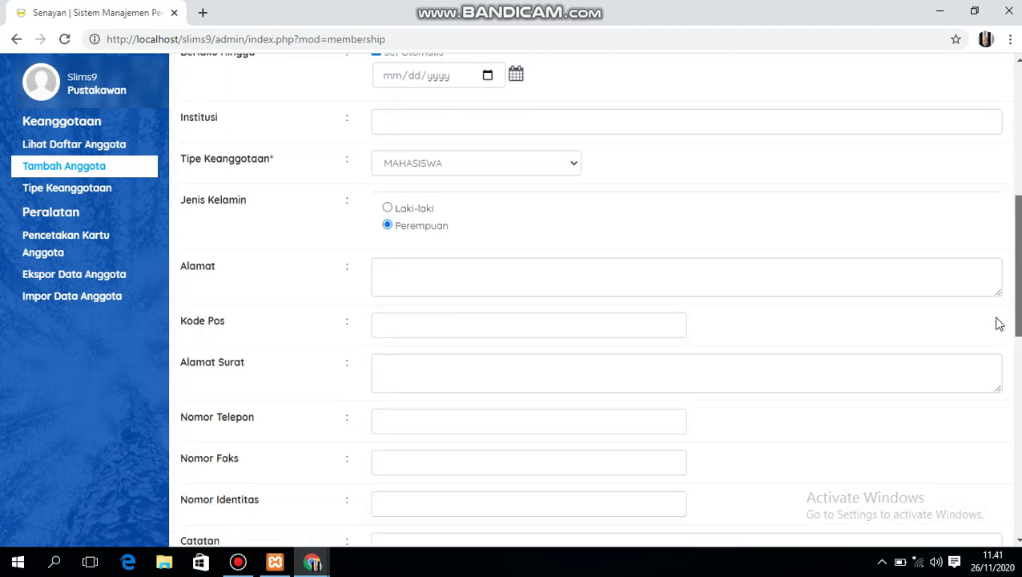